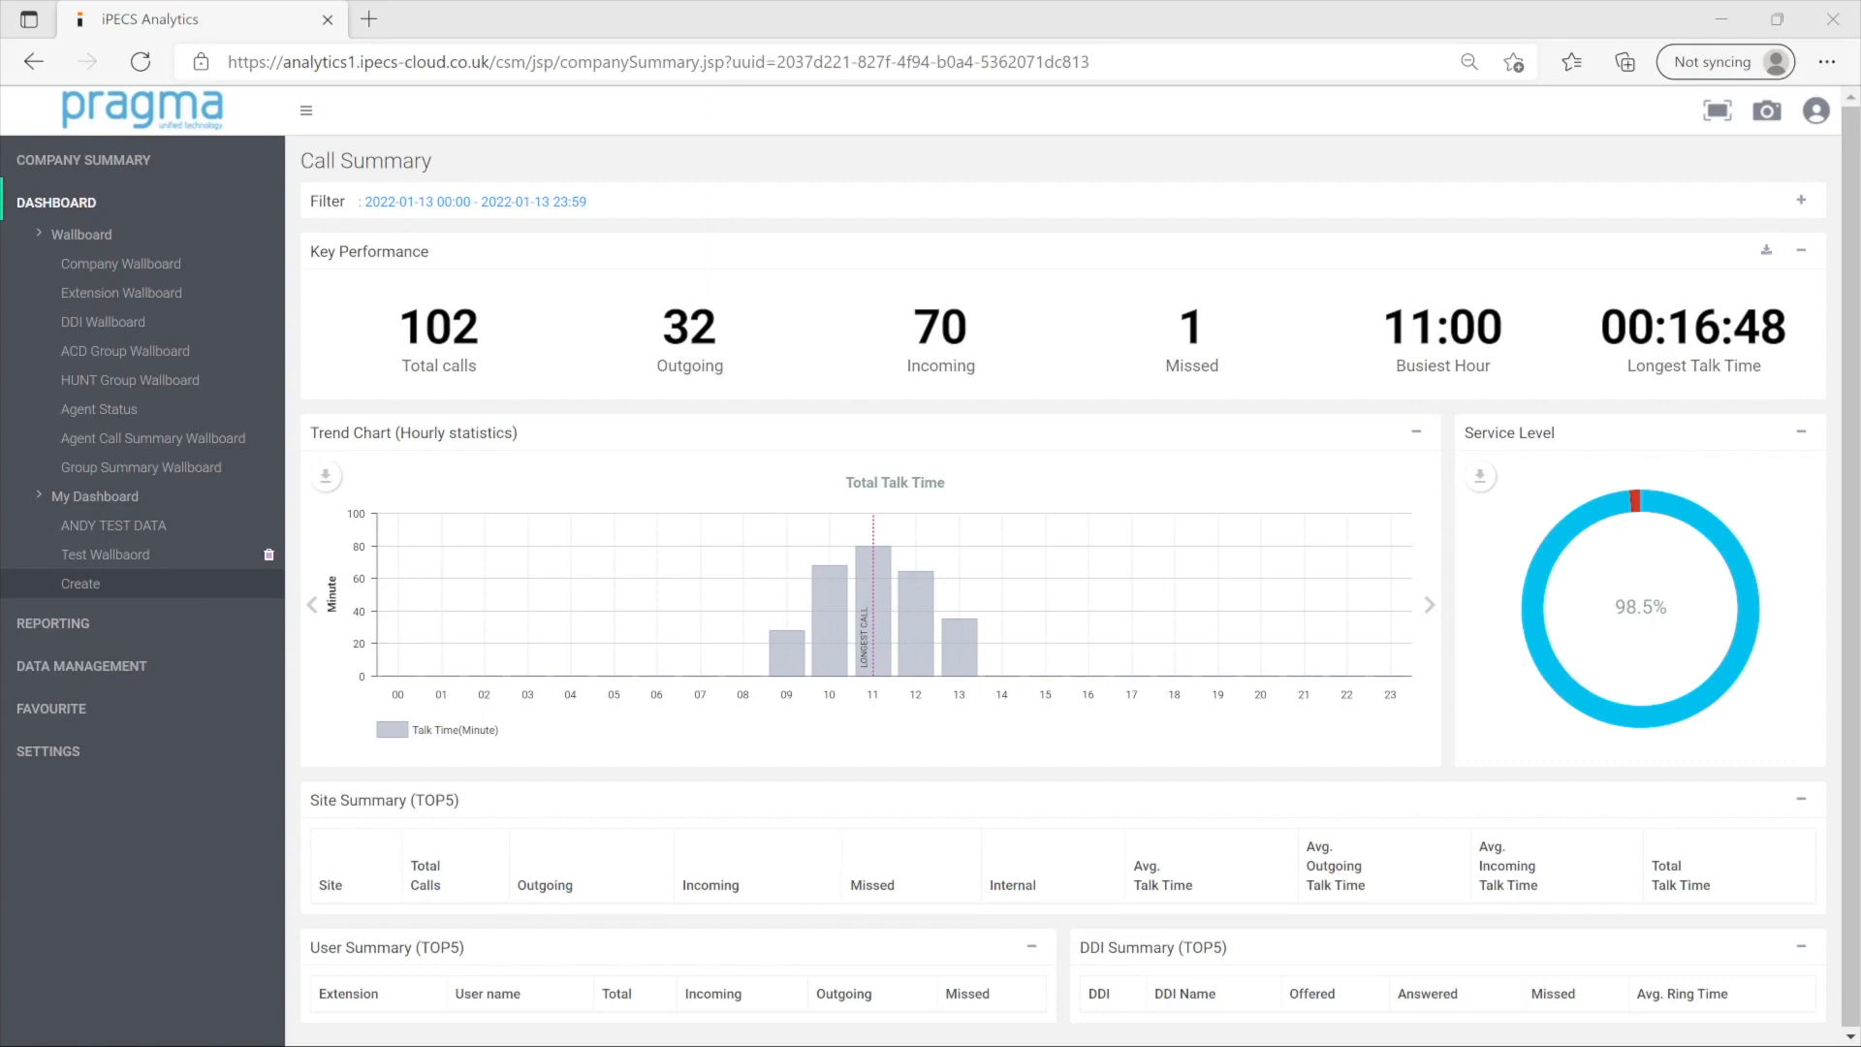
# Create a custom dashboard named "custom wb" and open it.
pyautogui.click(96, 581)
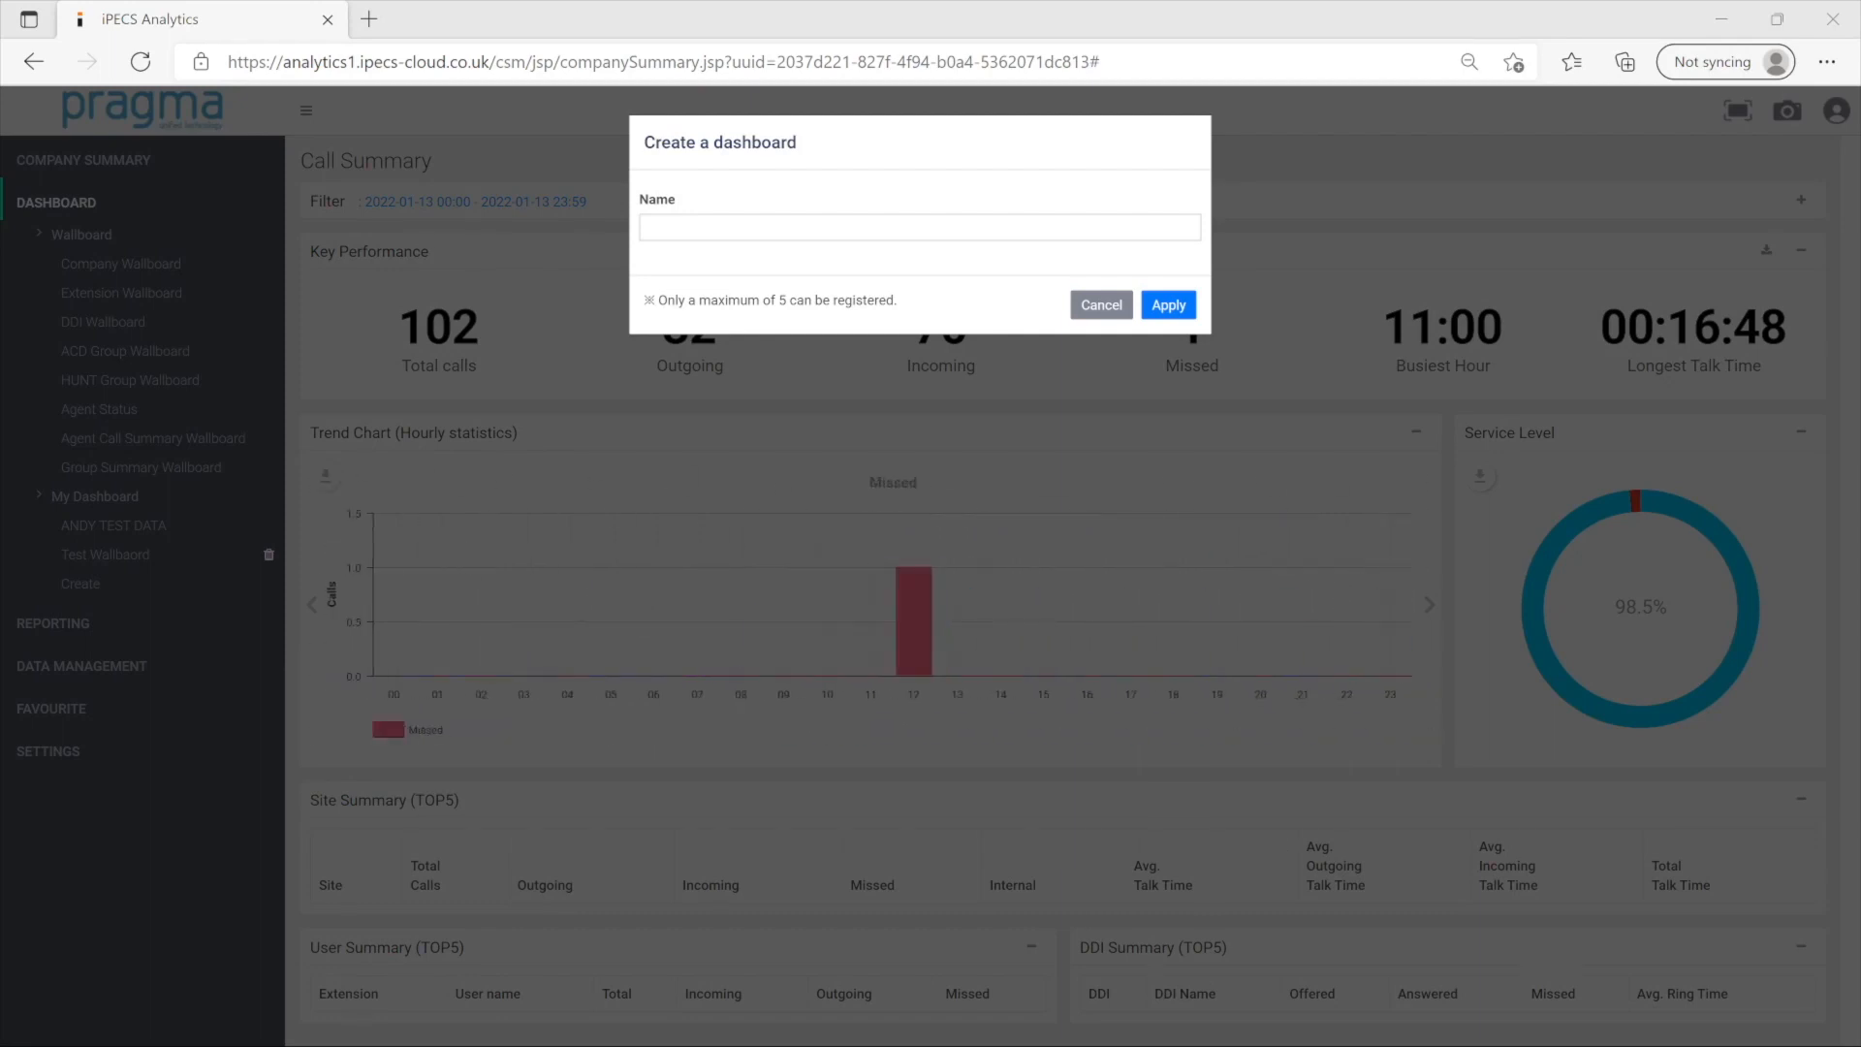
pyautogui.click(714, 228)
pyautogui.write('custom wb')
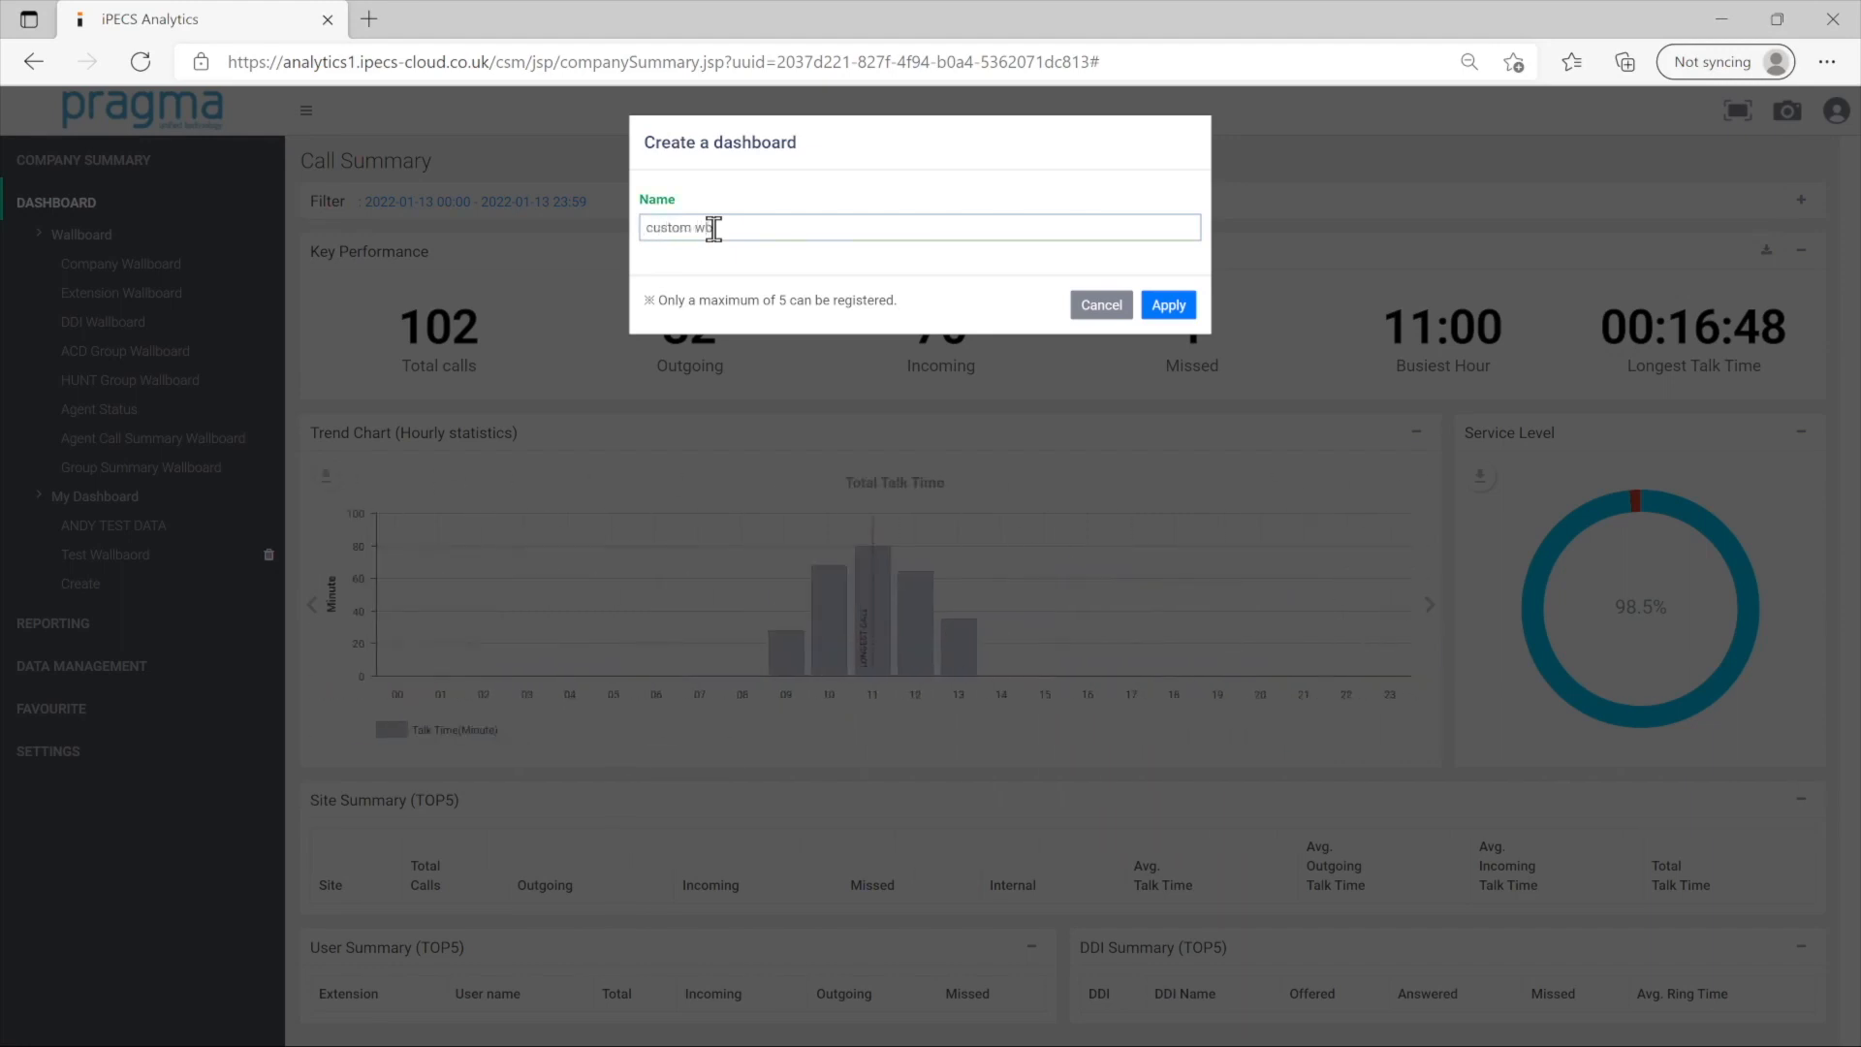
pyautogui.press('Return')
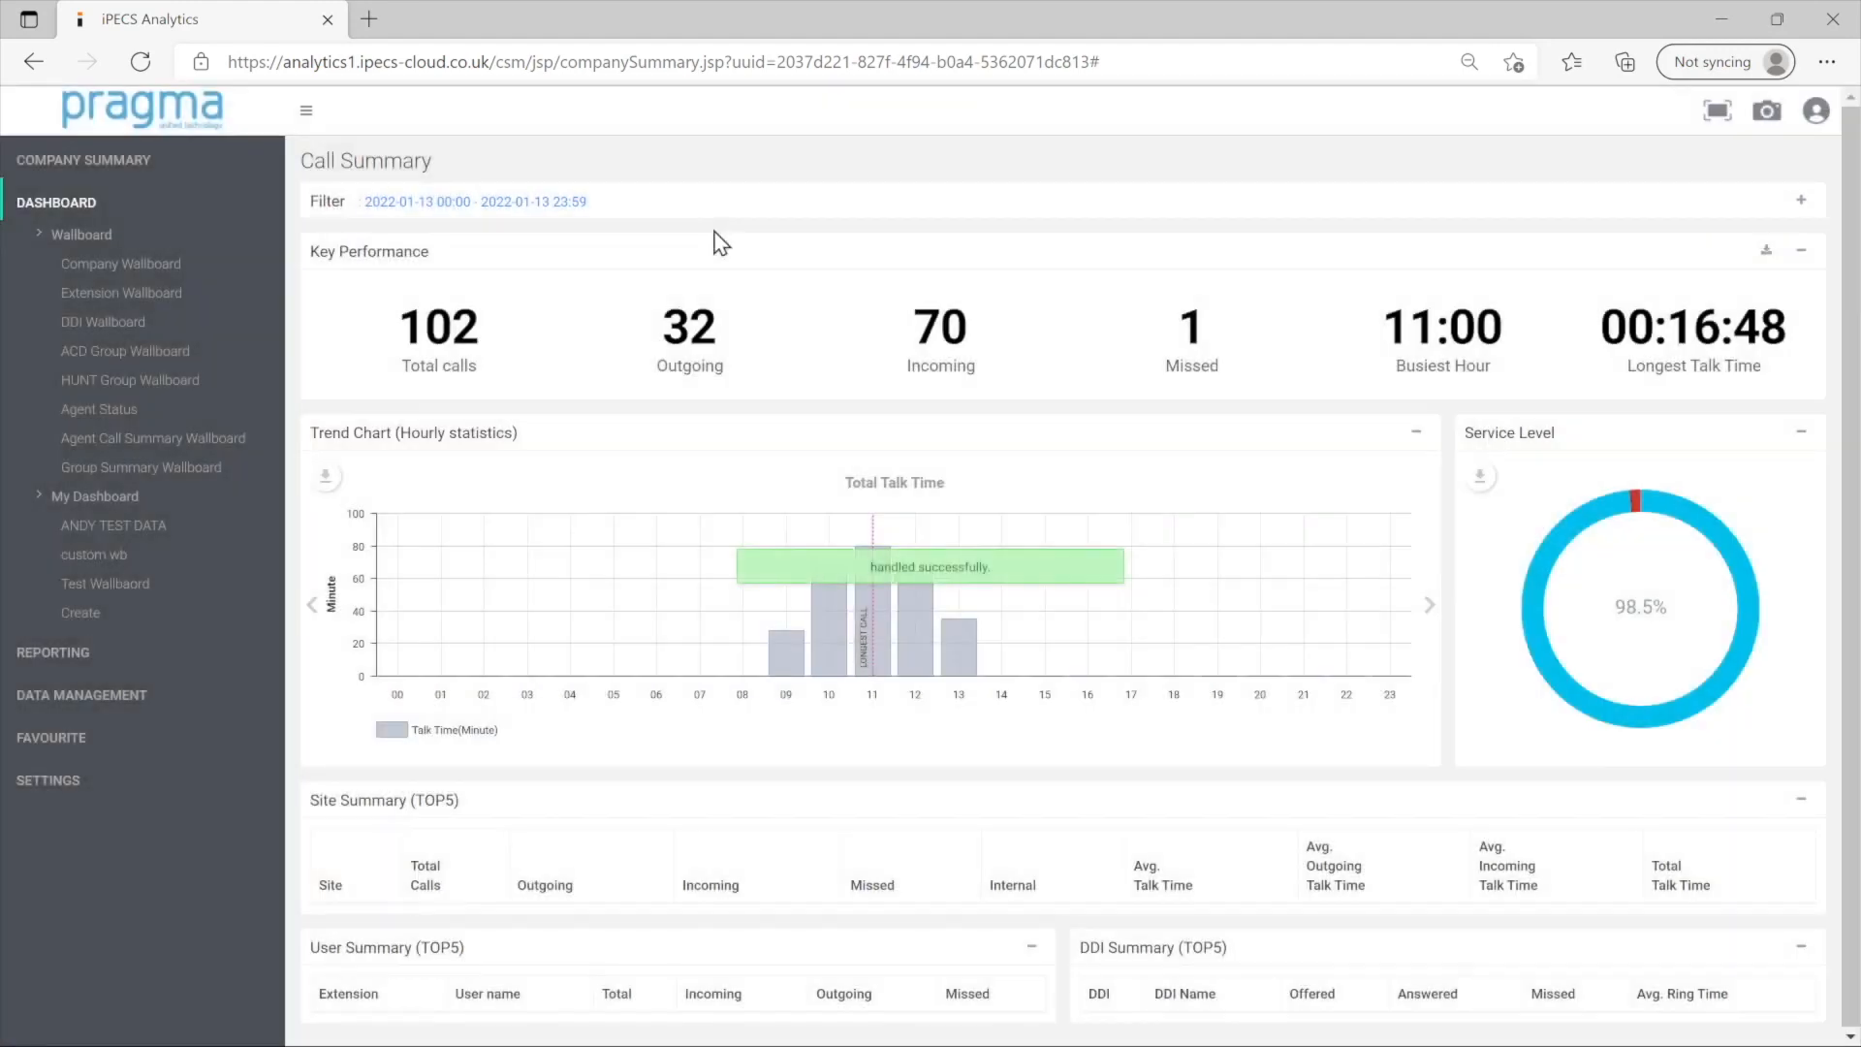
pyautogui.click(107, 562)
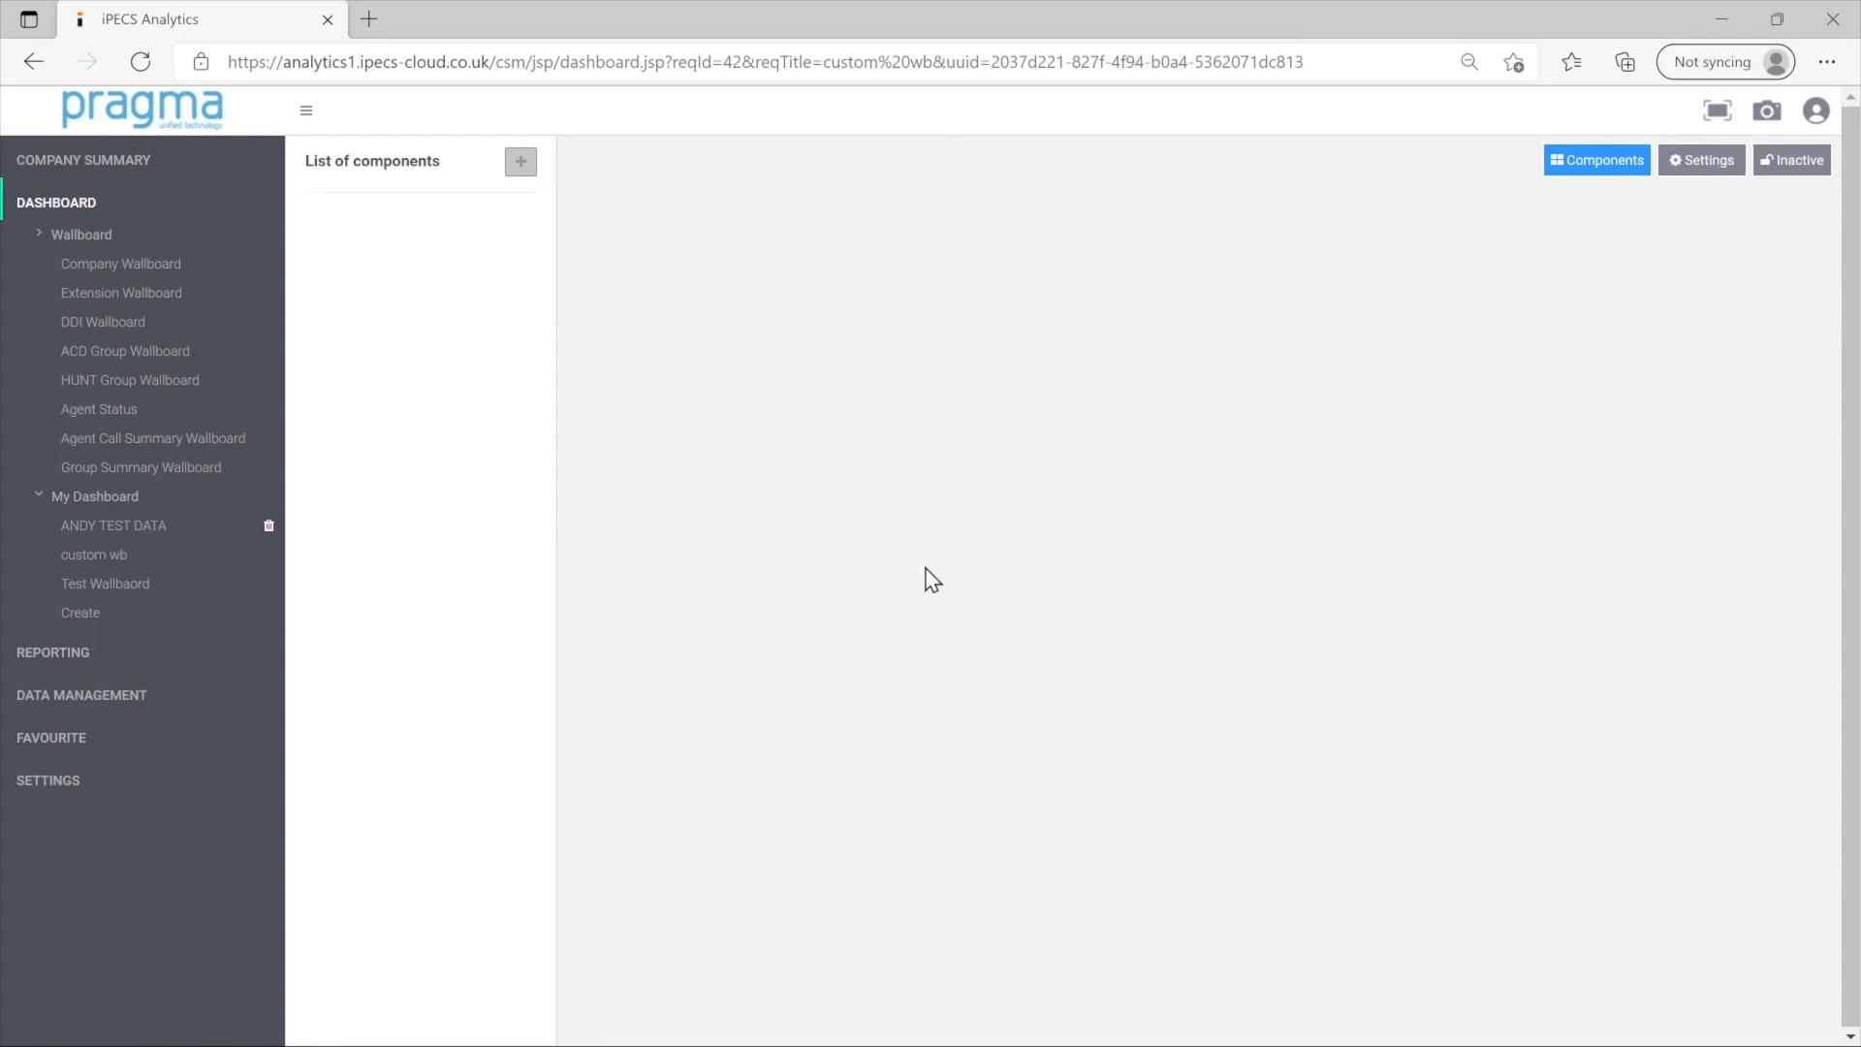
pyautogui.click(303, 118)
pyautogui.click(303, 118)
pyautogui.click(1589, 170)
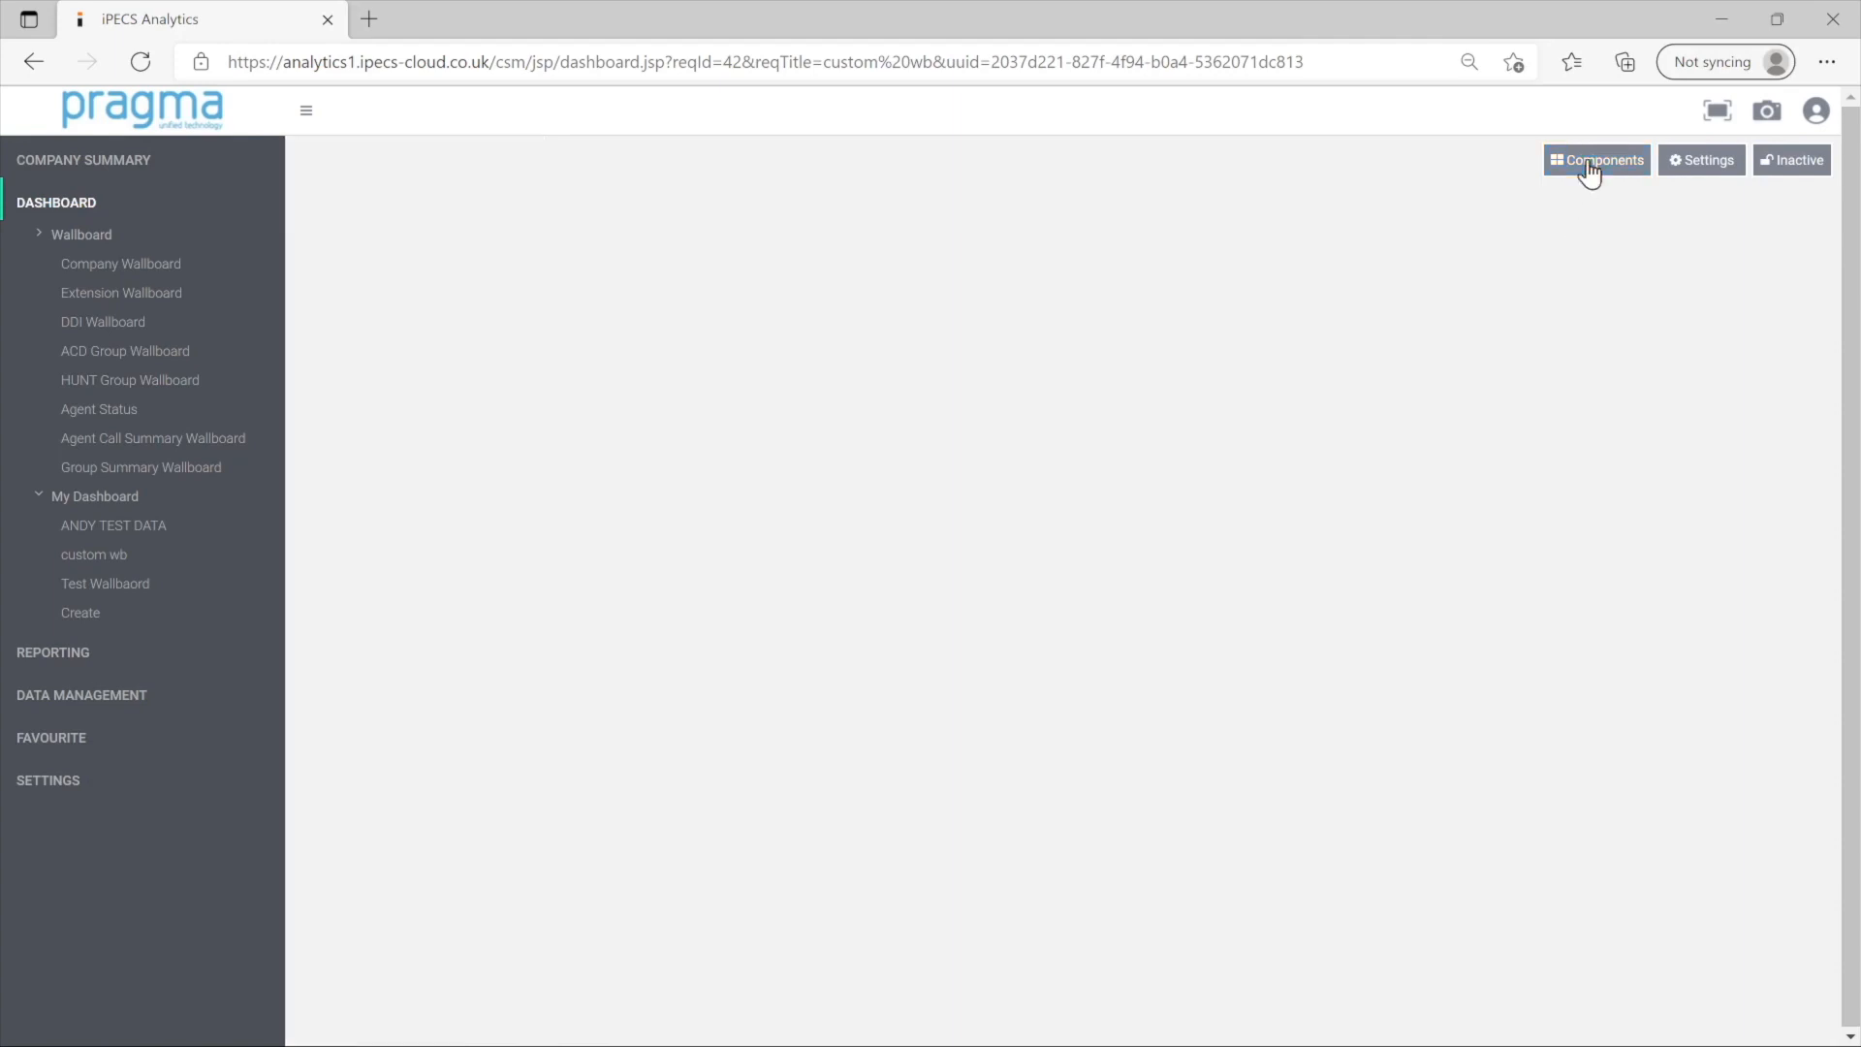
pyautogui.click(1590, 171)
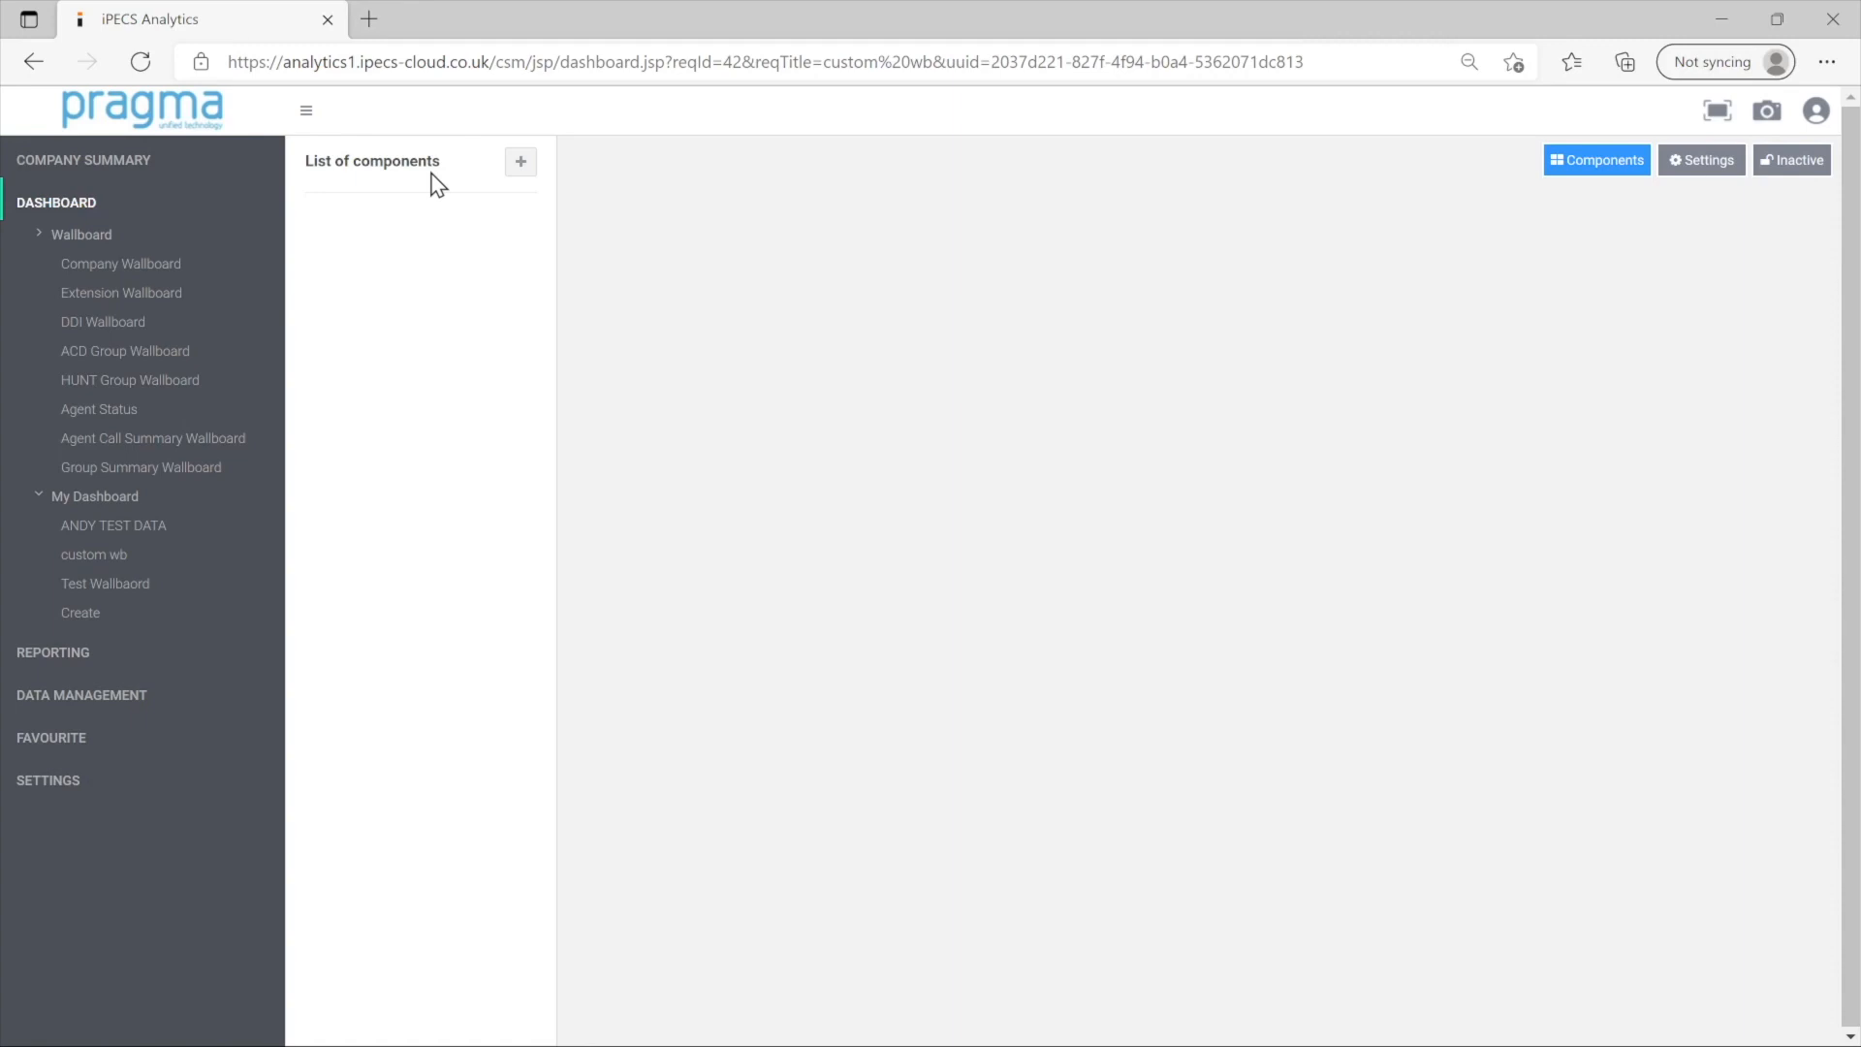
# Start adding a component and preview the Key Performance, Key Performance(Group), Data Table, Column chart, Pie chart and Etc types.
pyautogui.click(520, 161)
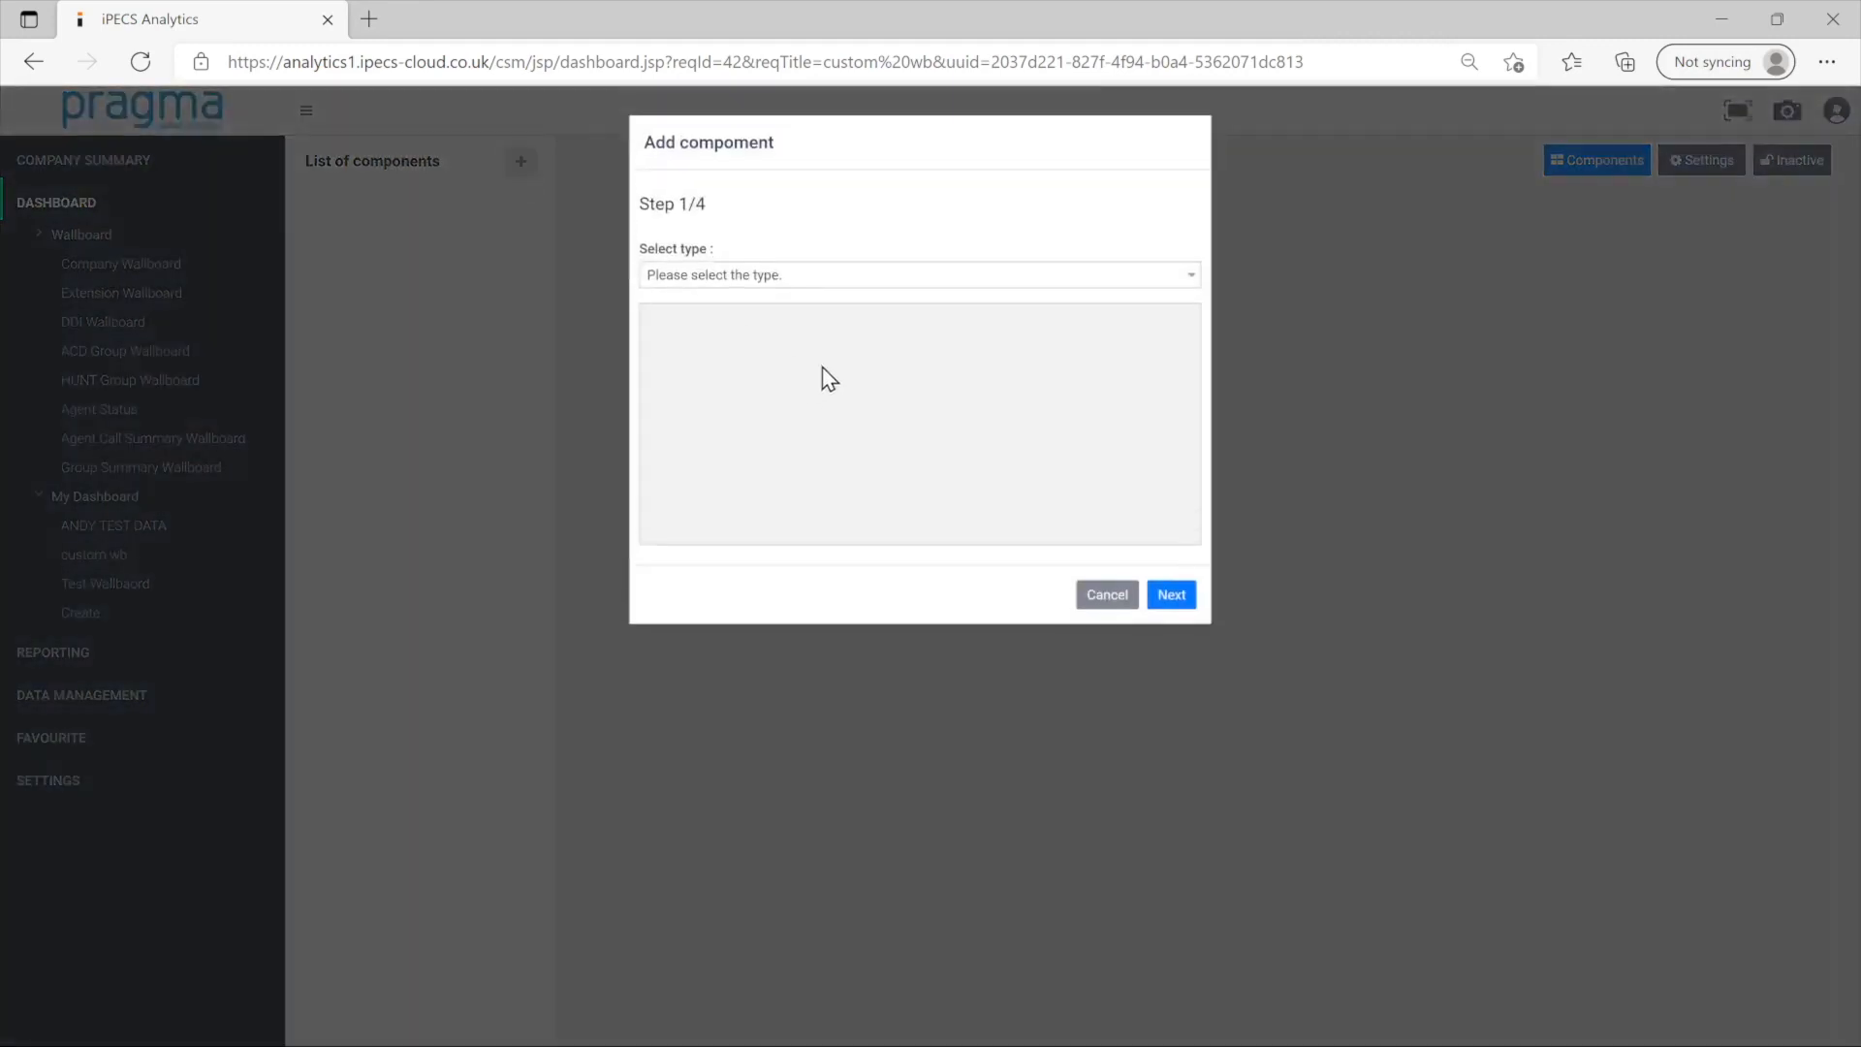
pyautogui.click(781, 322)
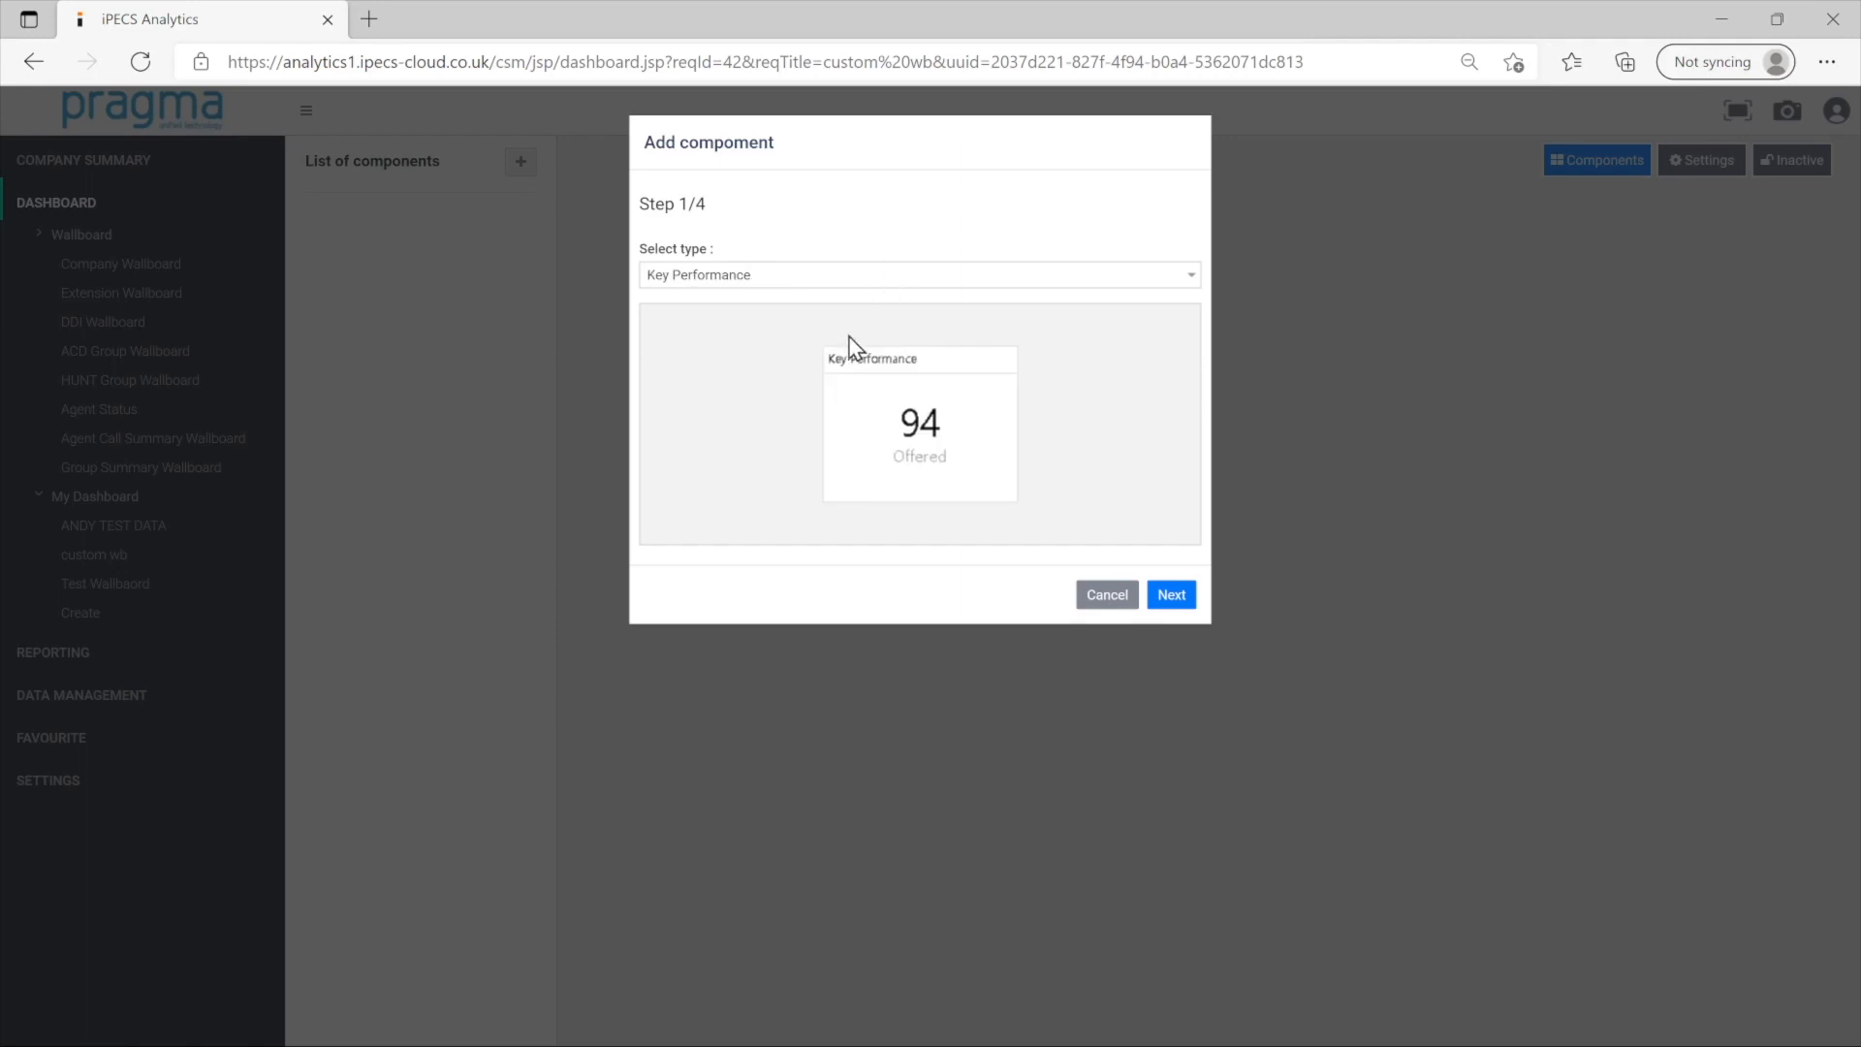
pyautogui.click(851, 335)
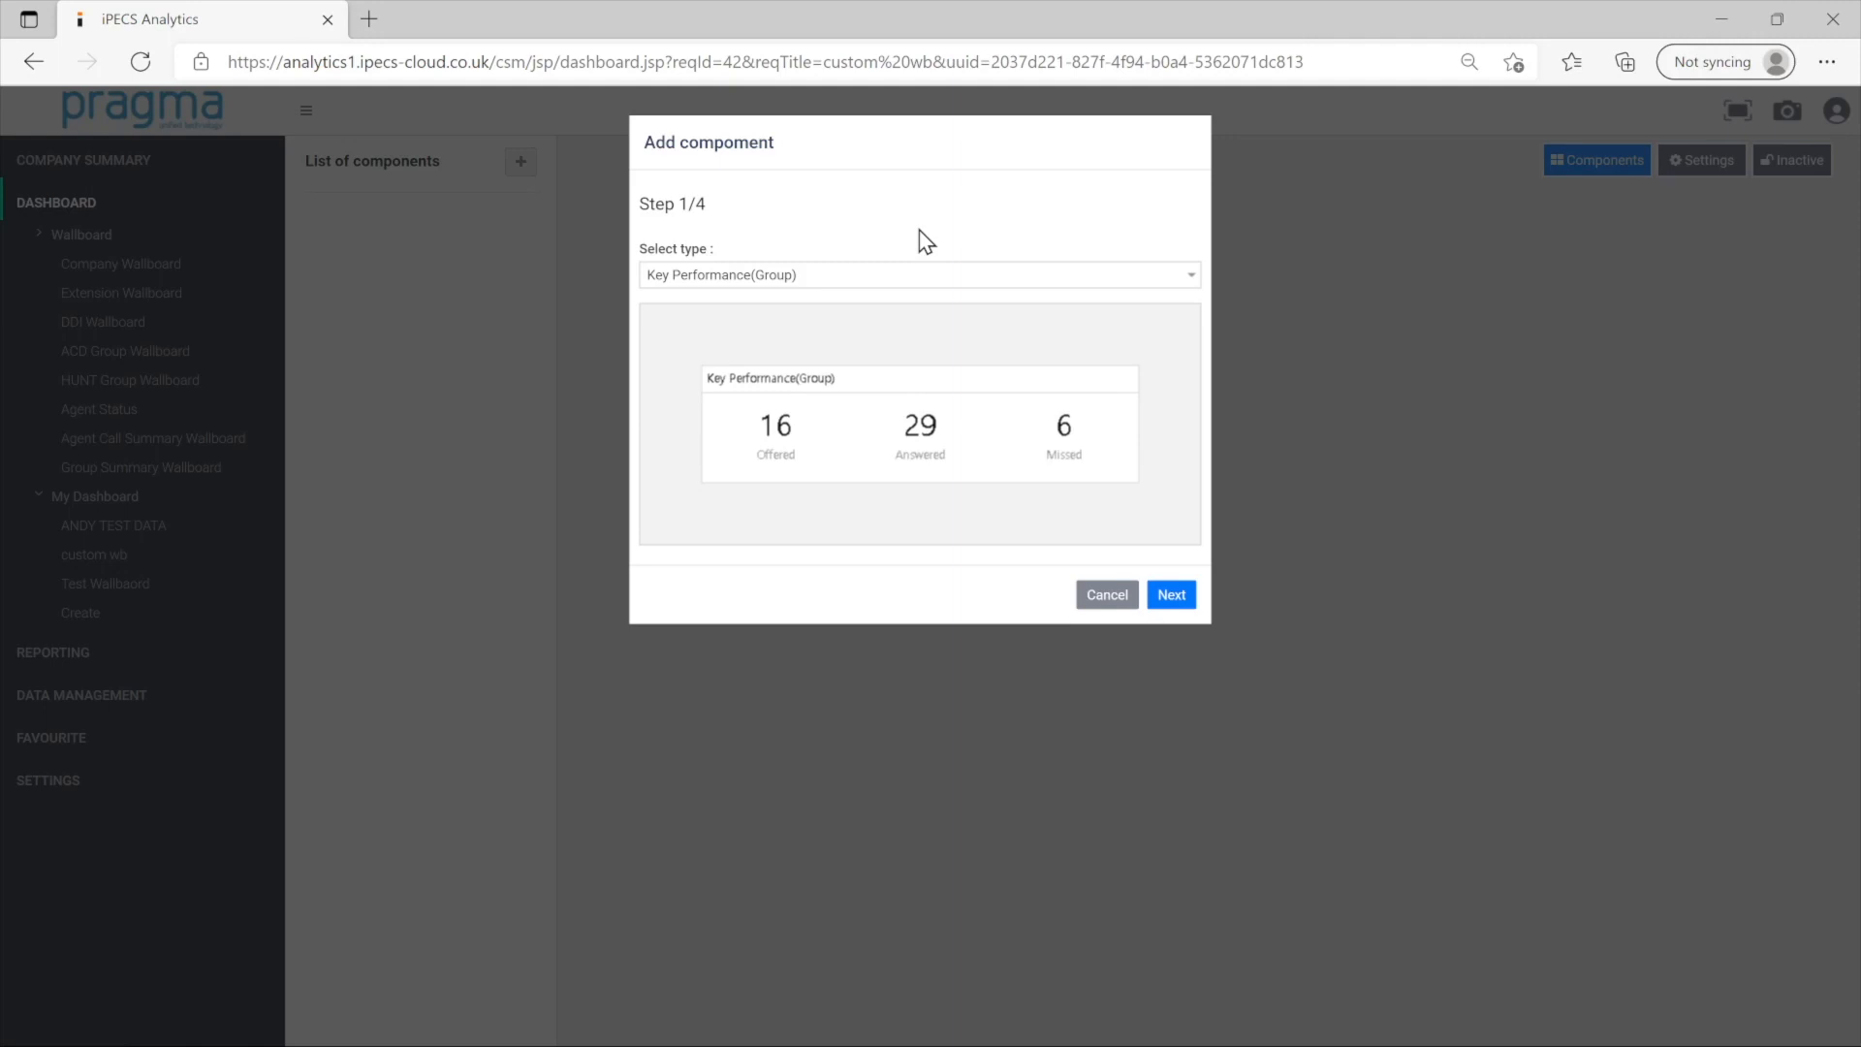
pyautogui.click(807, 277)
pyautogui.click(748, 351)
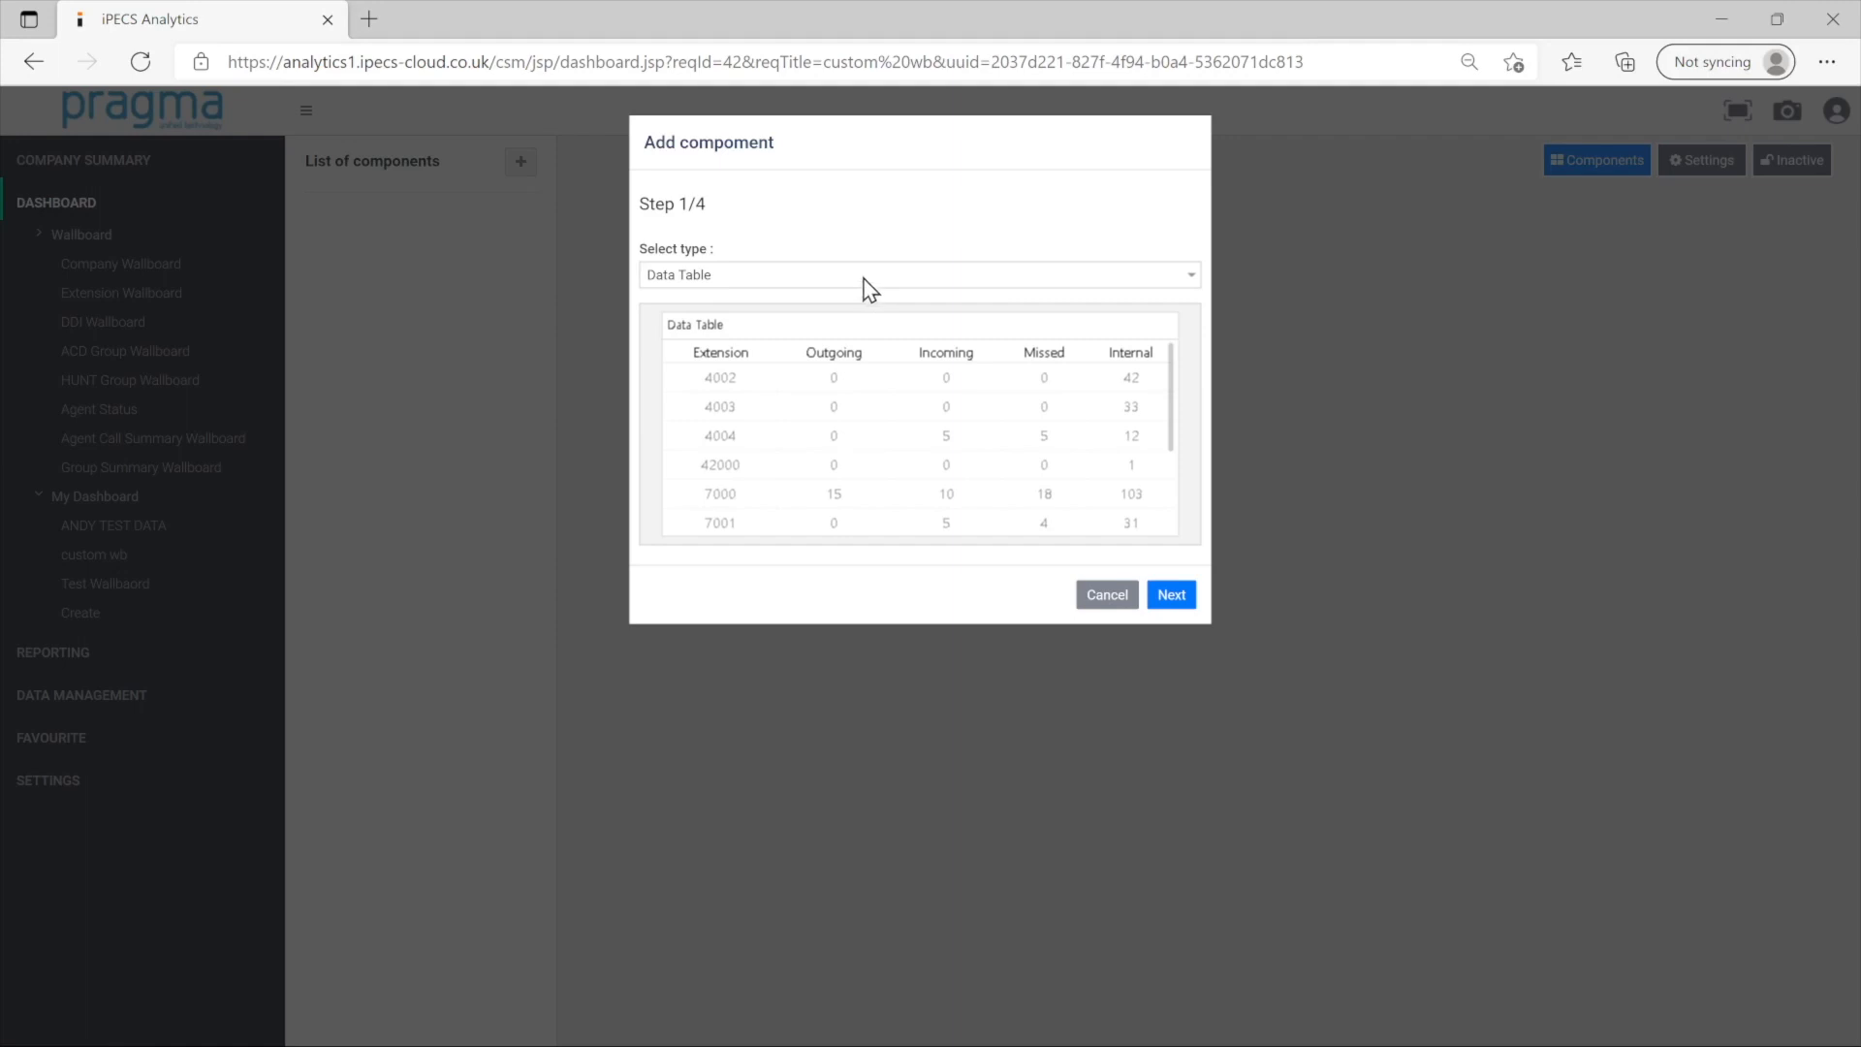
pyautogui.click(783, 377)
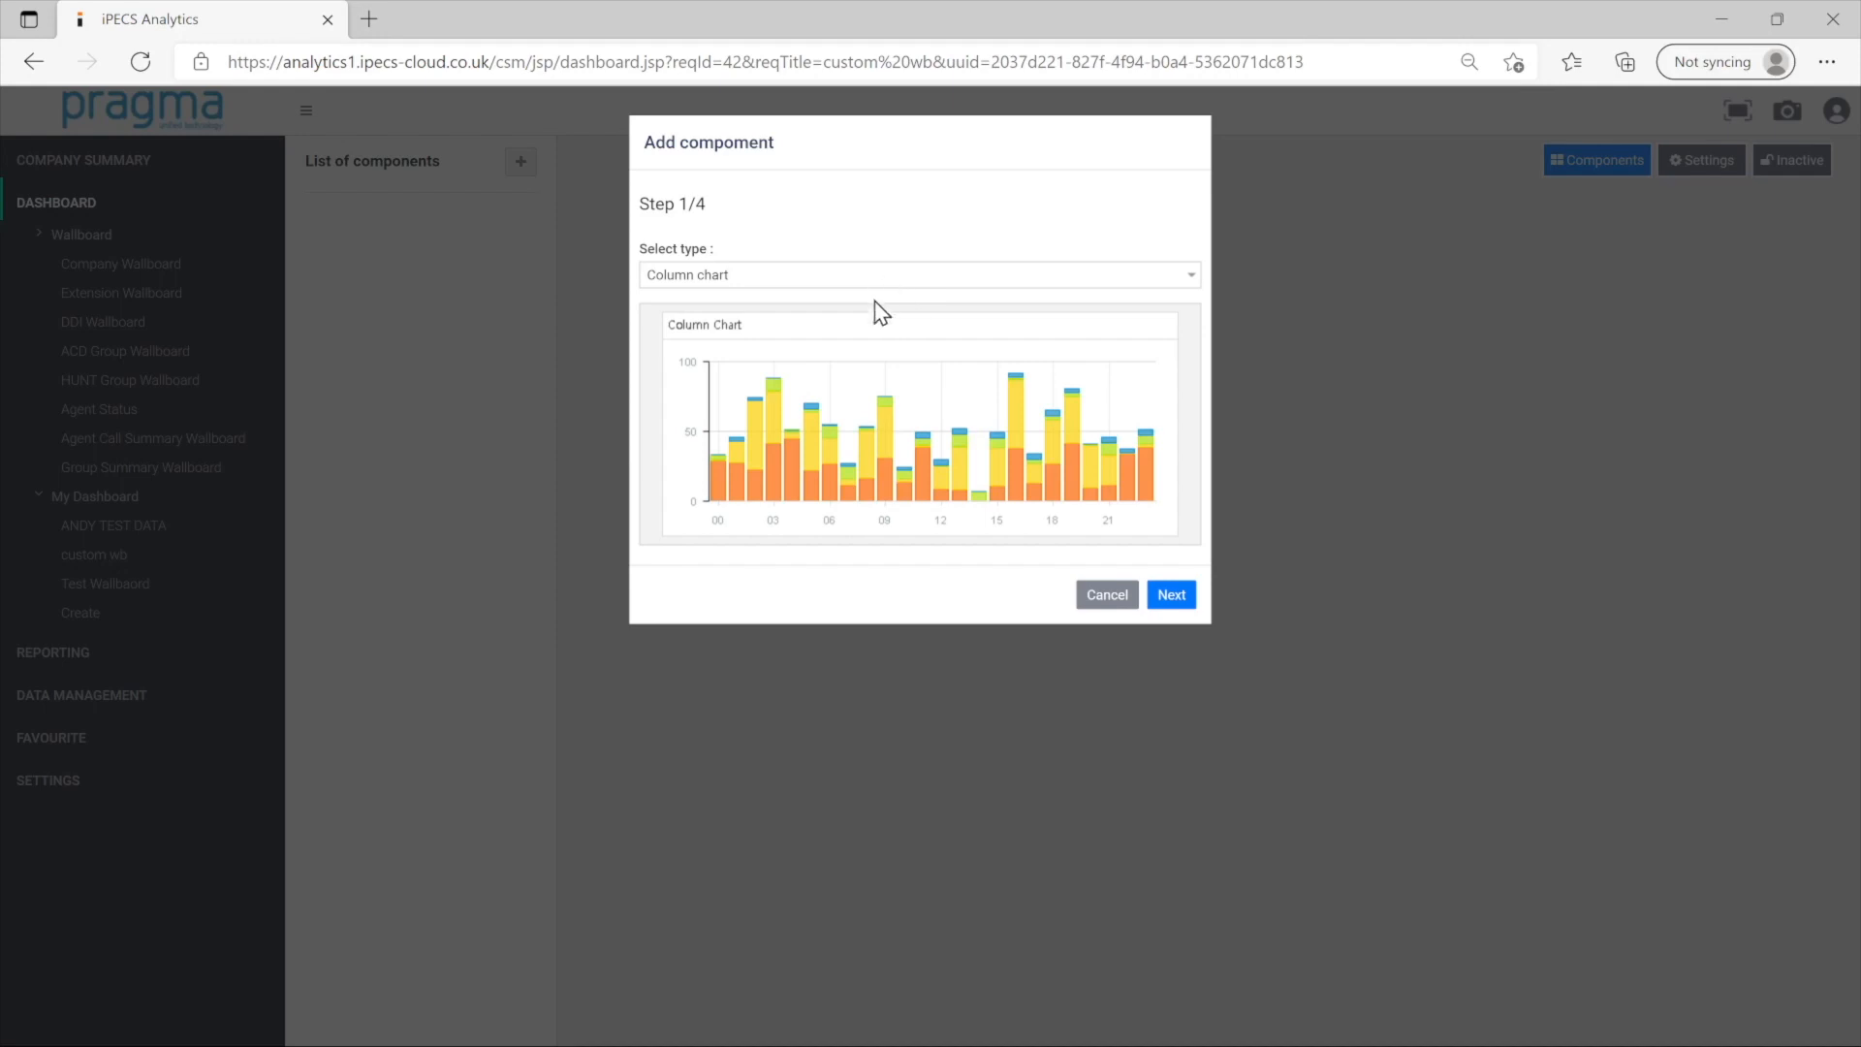
pyautogui.click(820, 387)
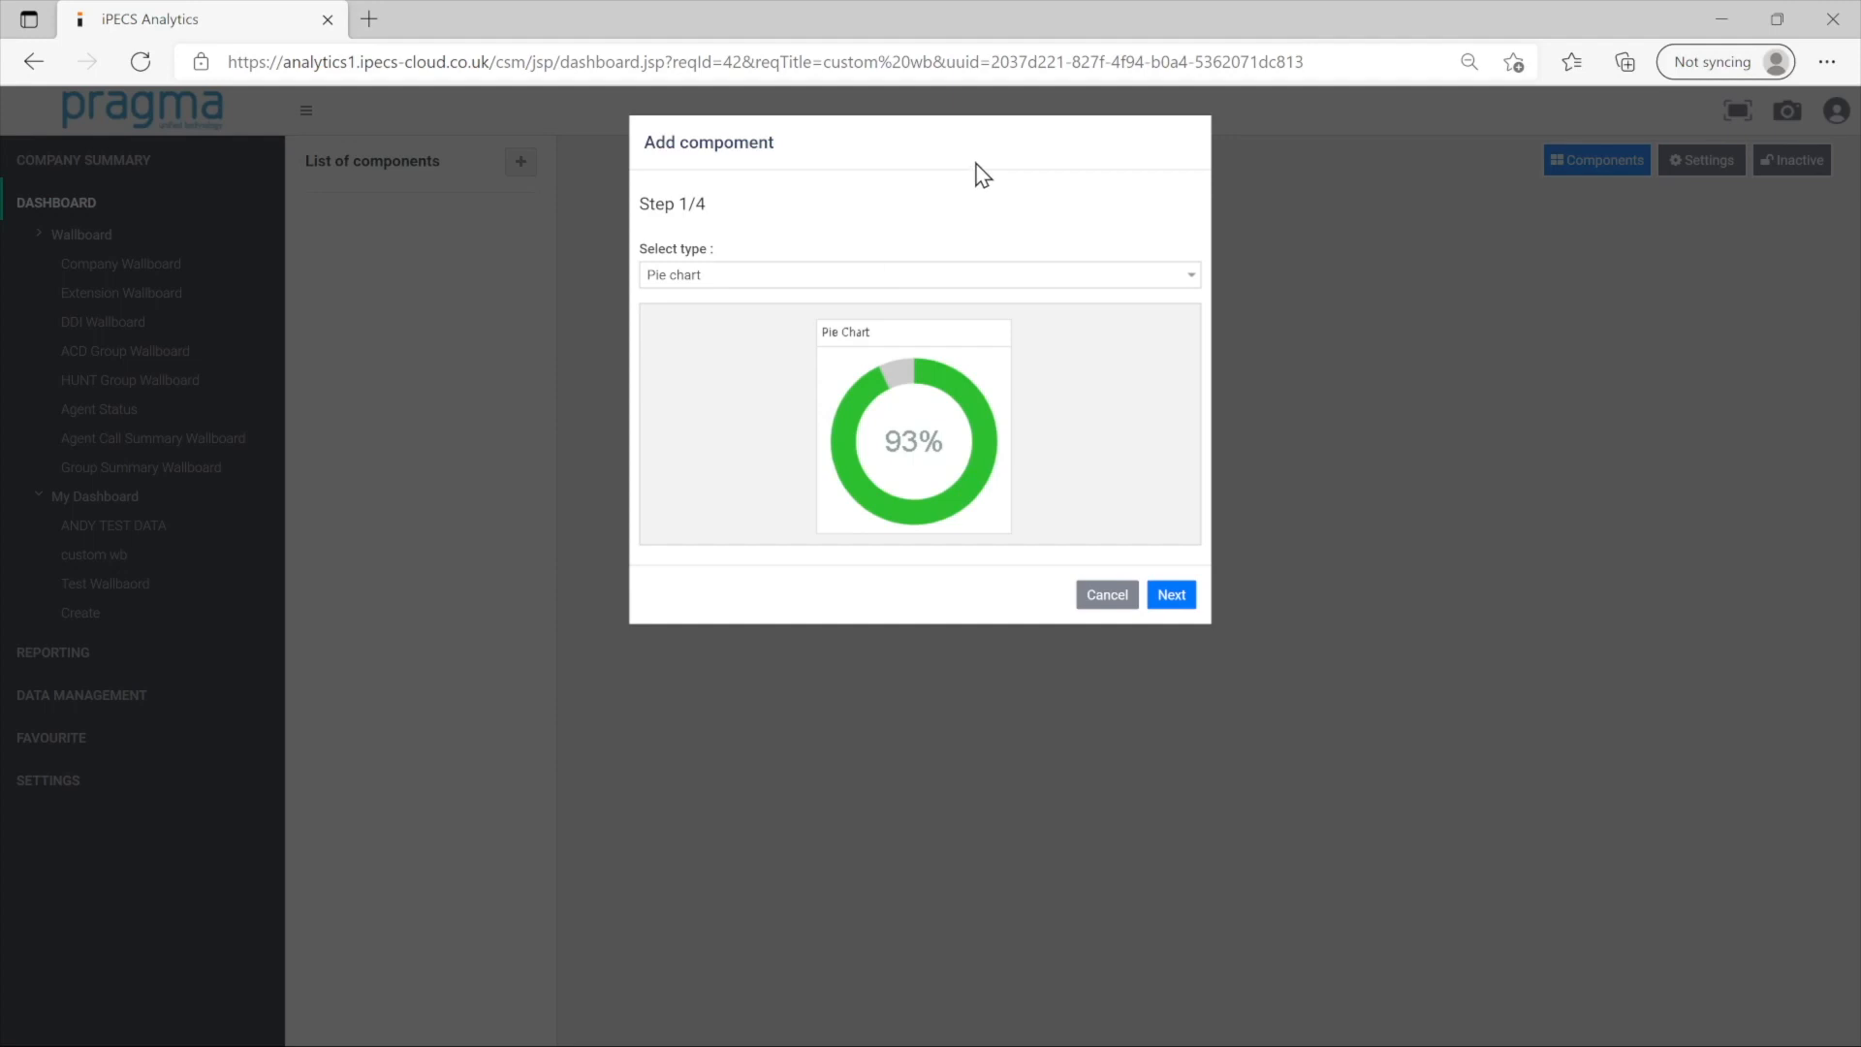
pyautogui.click(780, 400)
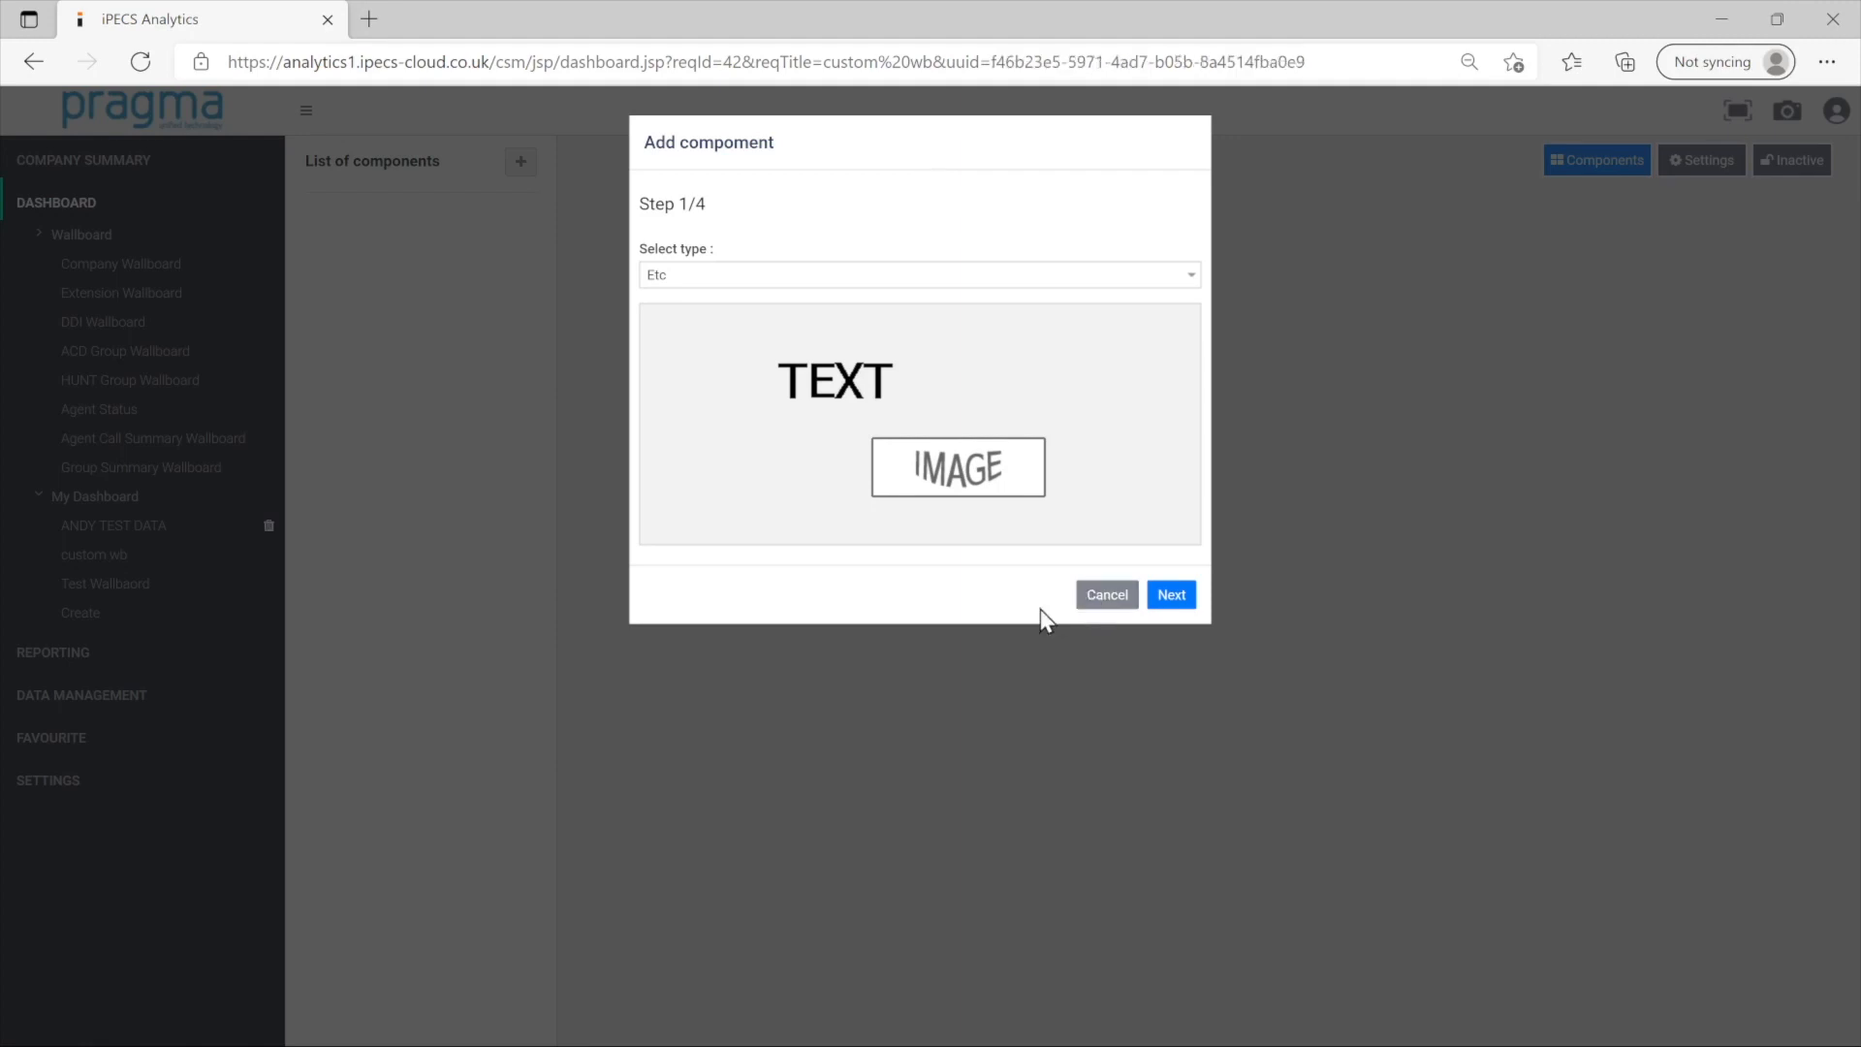
# Set the new component's type to Key Performance(Group) with Extension Summary as its item.
pyautogui.click(828, 275)
pyautogui.click(759, 335)
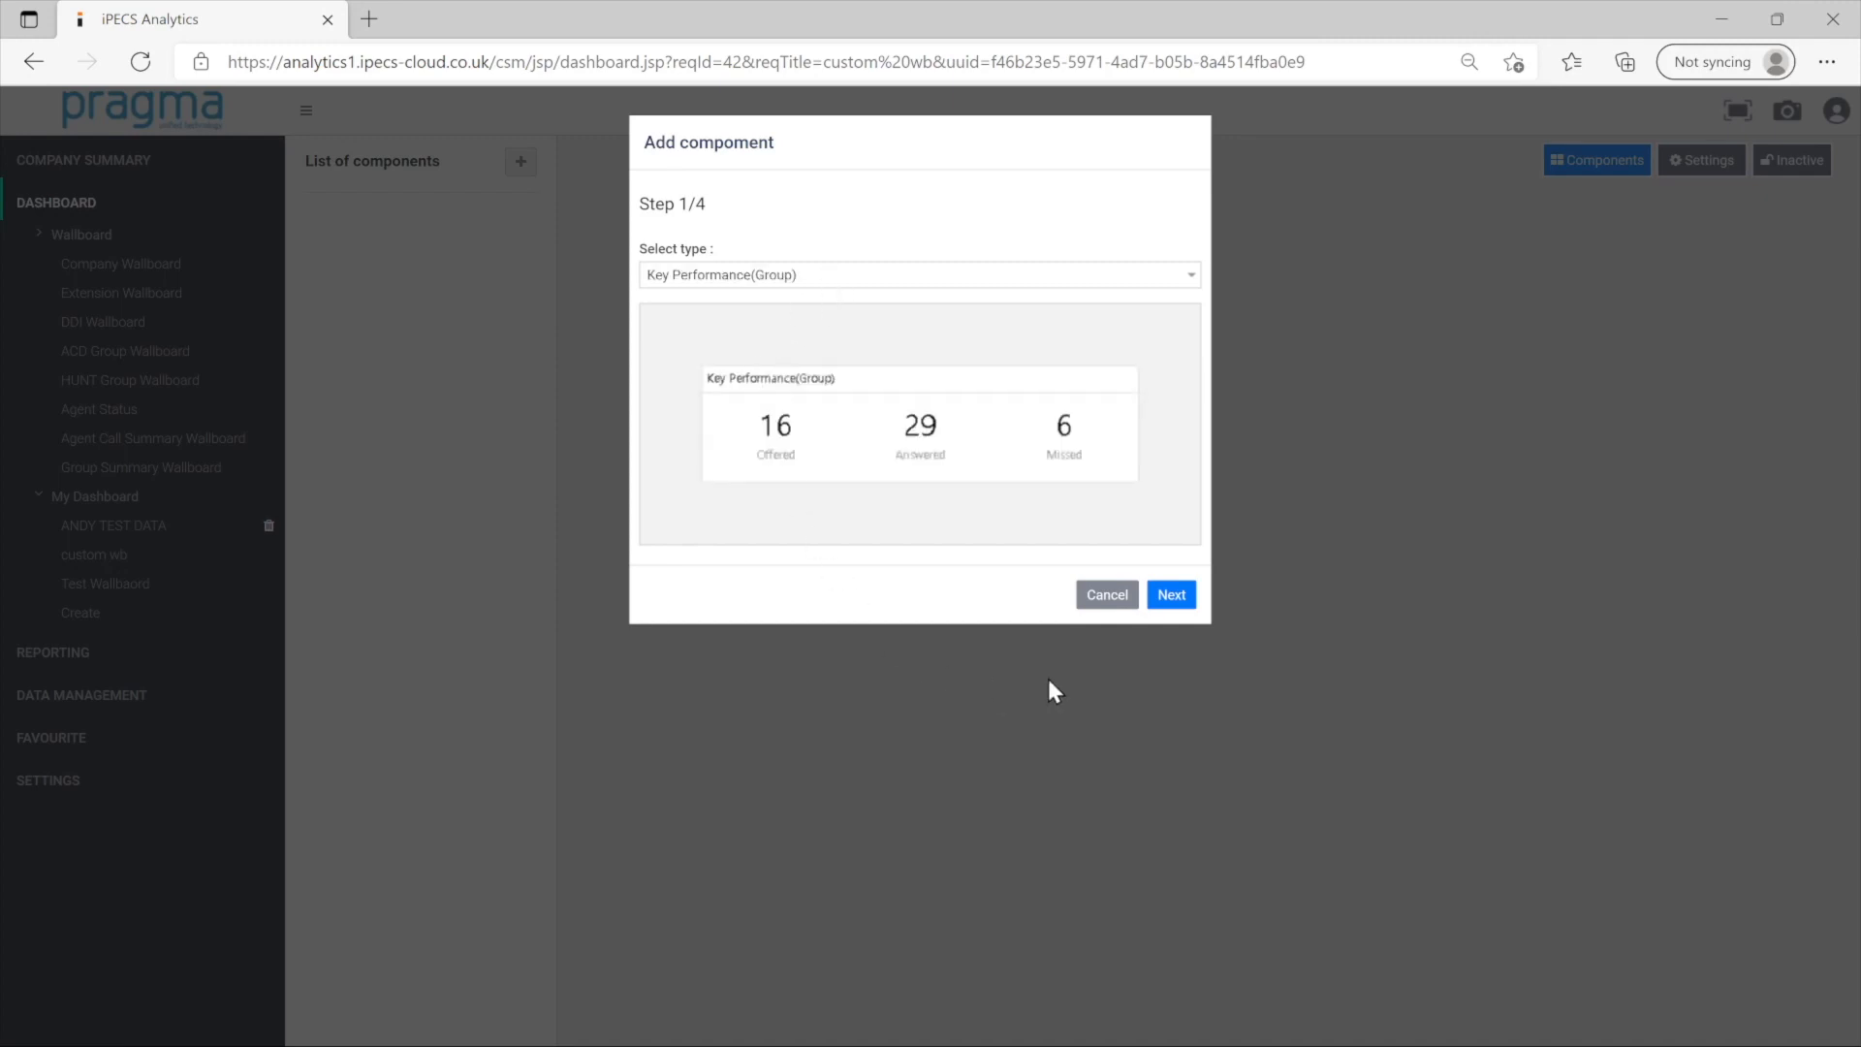
pyautogui.click(1175, 602)
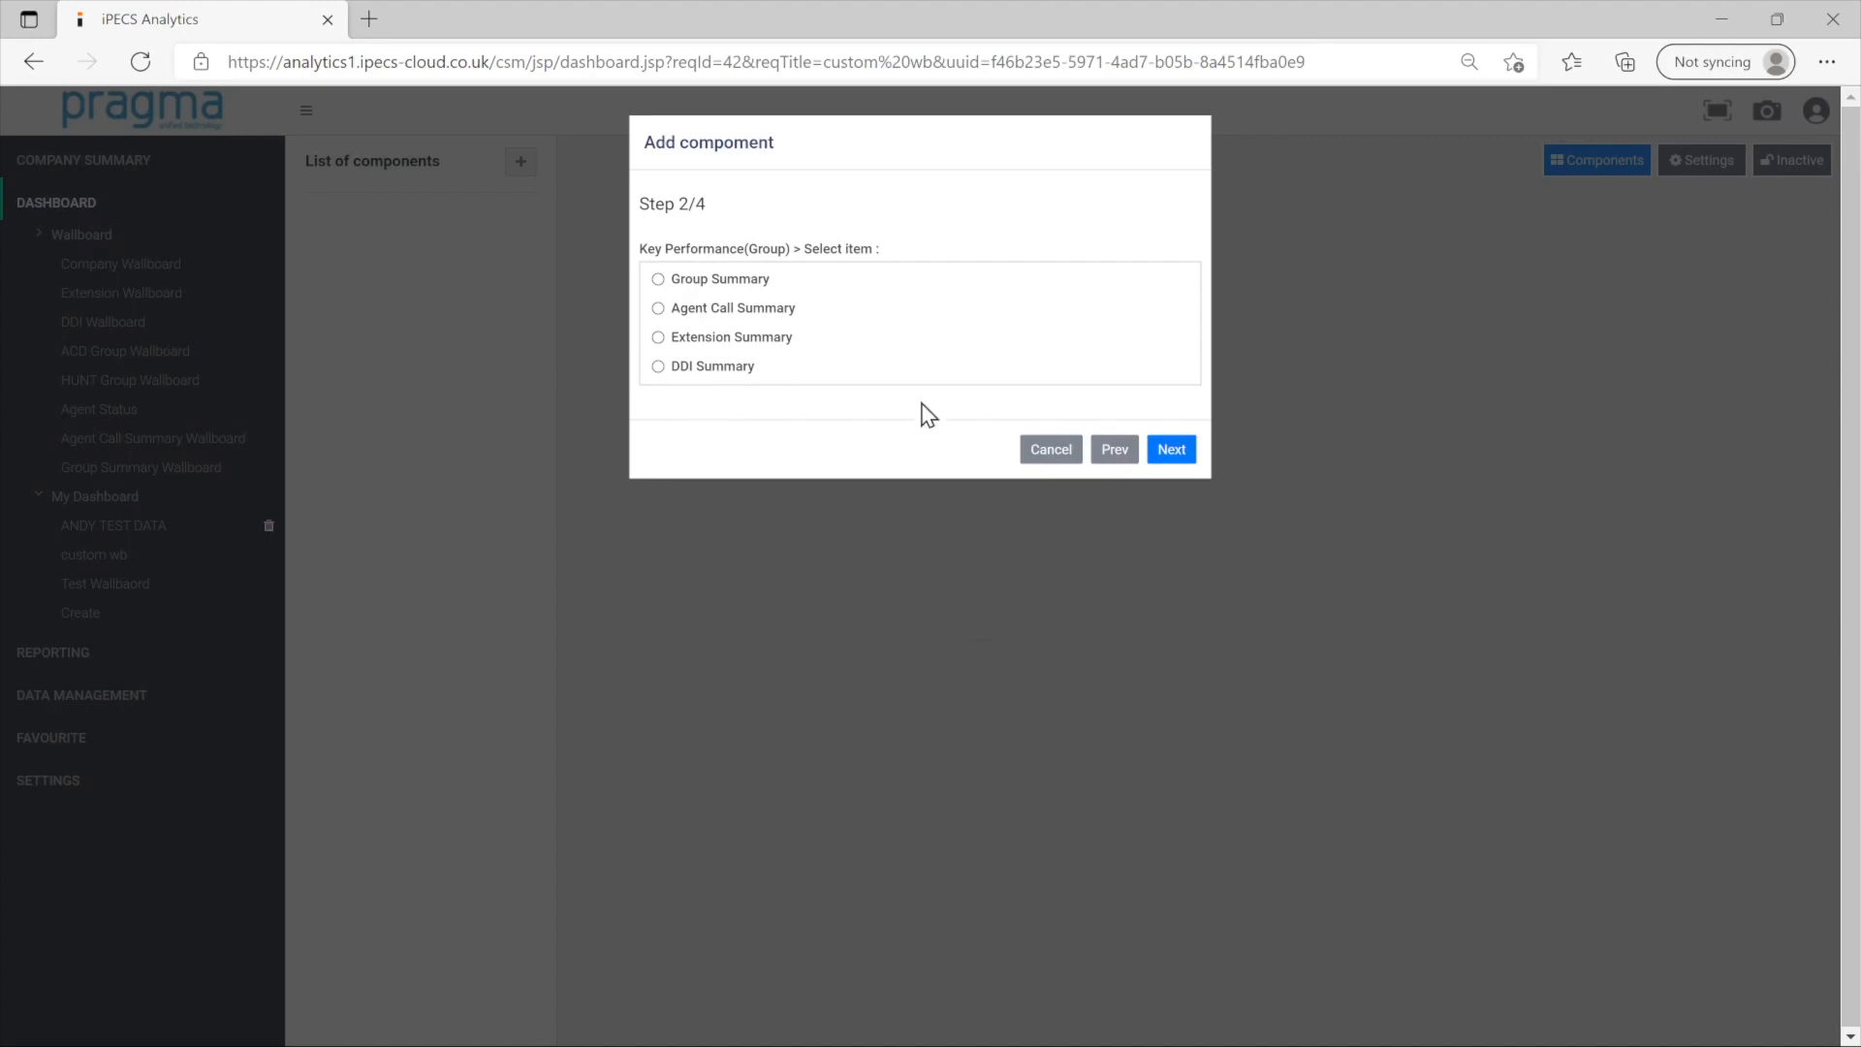
pyautogui.click(744, 339)
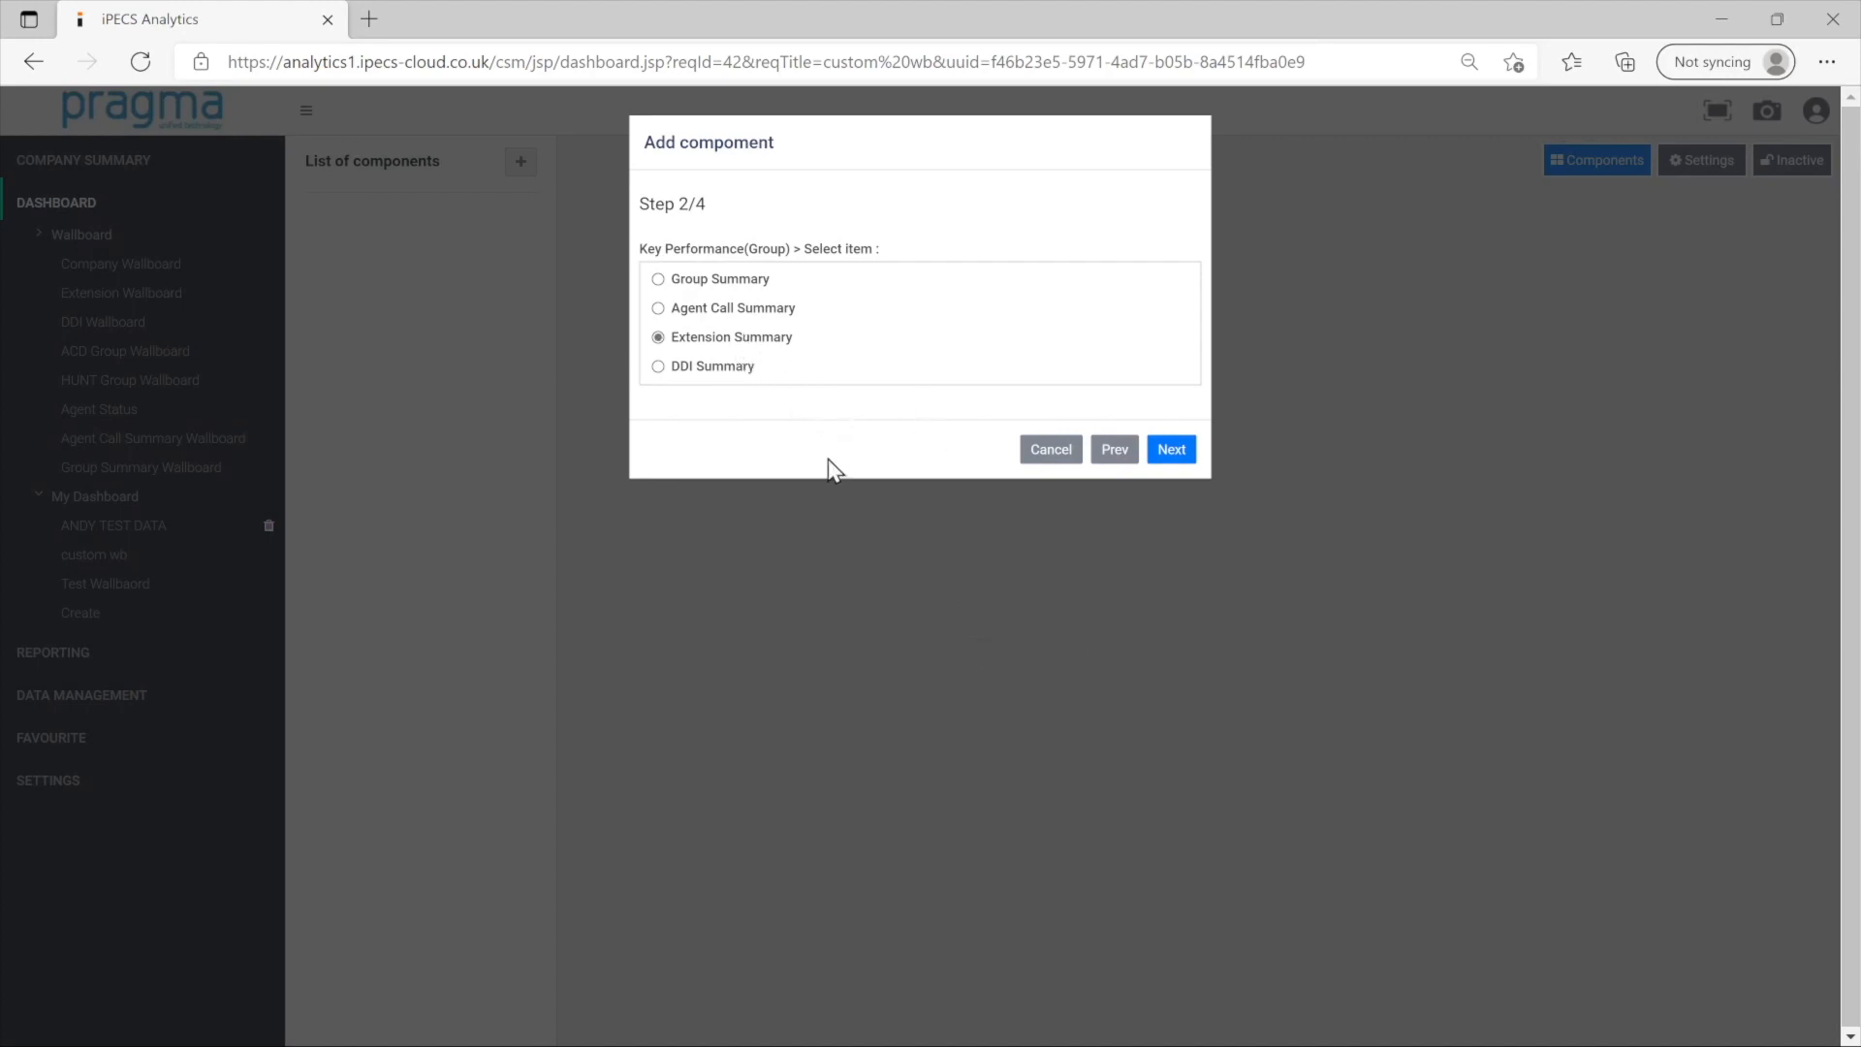
pyautogui.click(1167, 453)
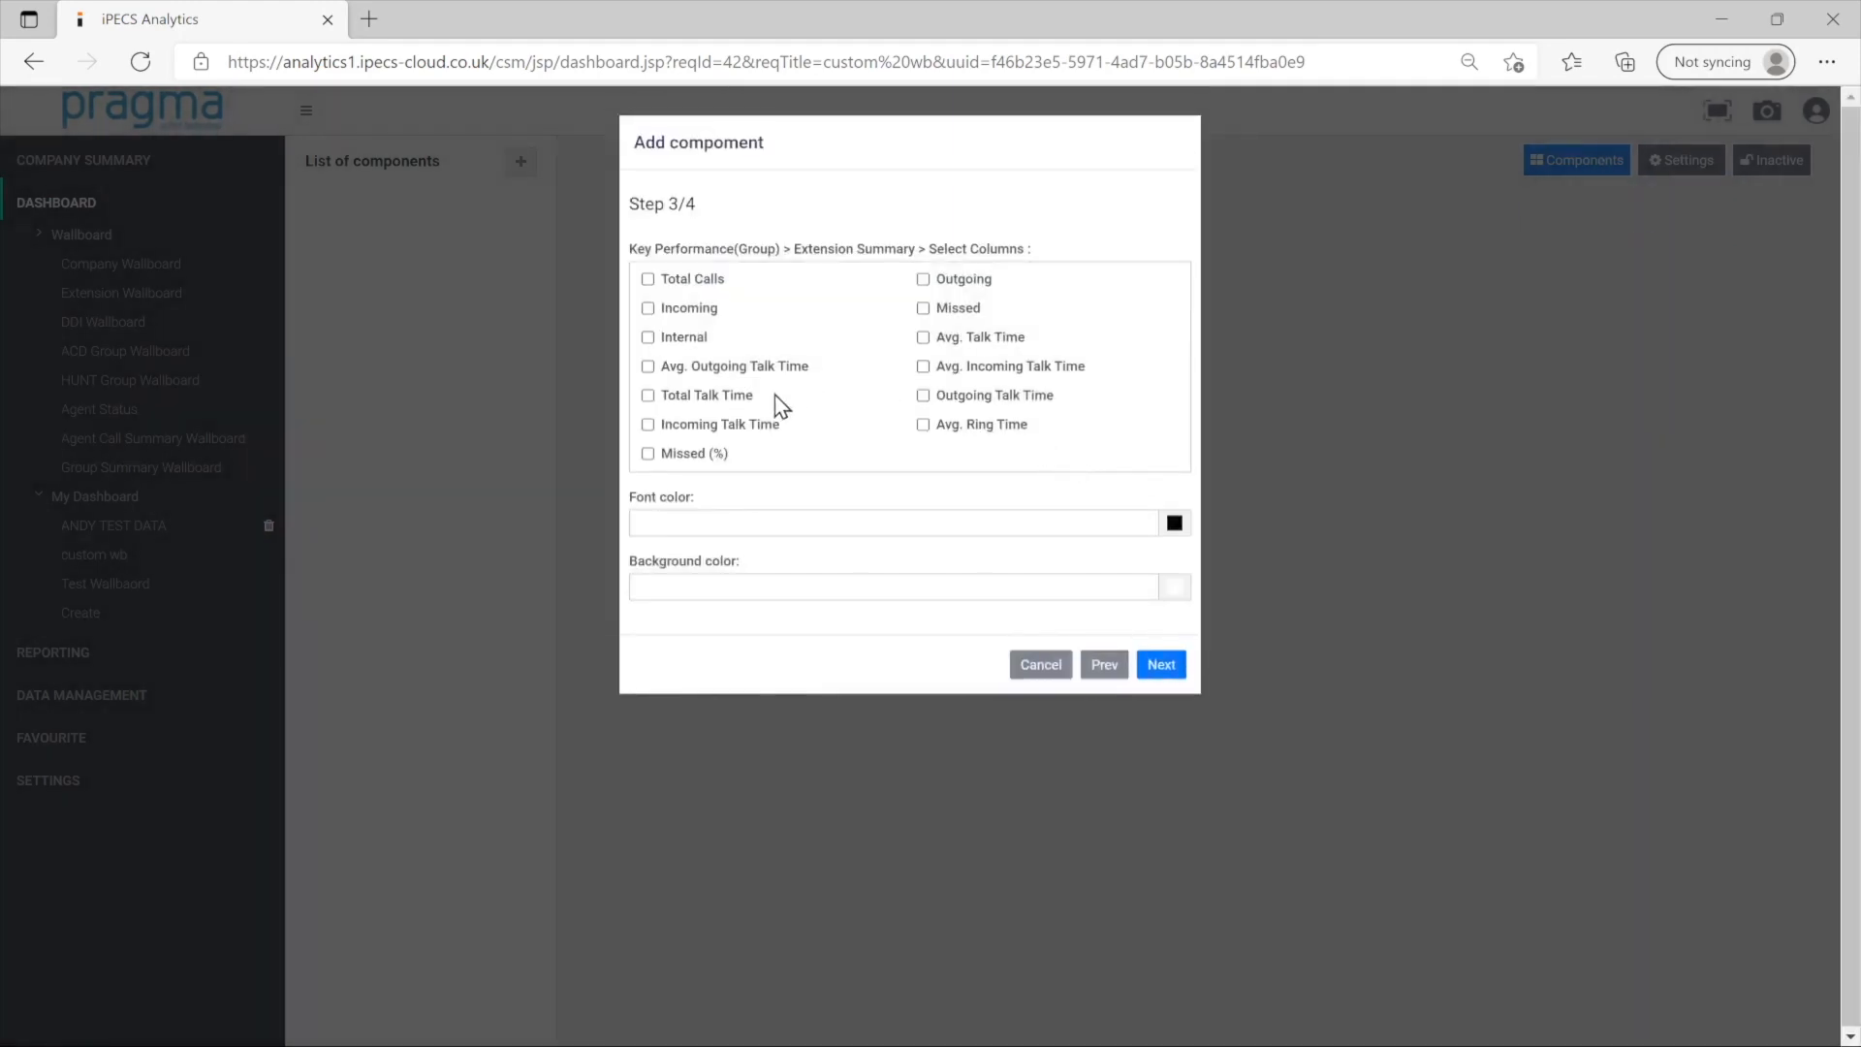
# Include the Total Calls, Outgoing, Incoming, Missed and Internal columns, keeping the default font and background colors after viewing their pickers.
pyautogui.click(674, 283)
pyautogui.click(974, 283)
pyautogui.click(688, 310)
pyautogui.click(952, 310)
pyautogui.click(683, 339)
pyautogui.click(1175, 526)
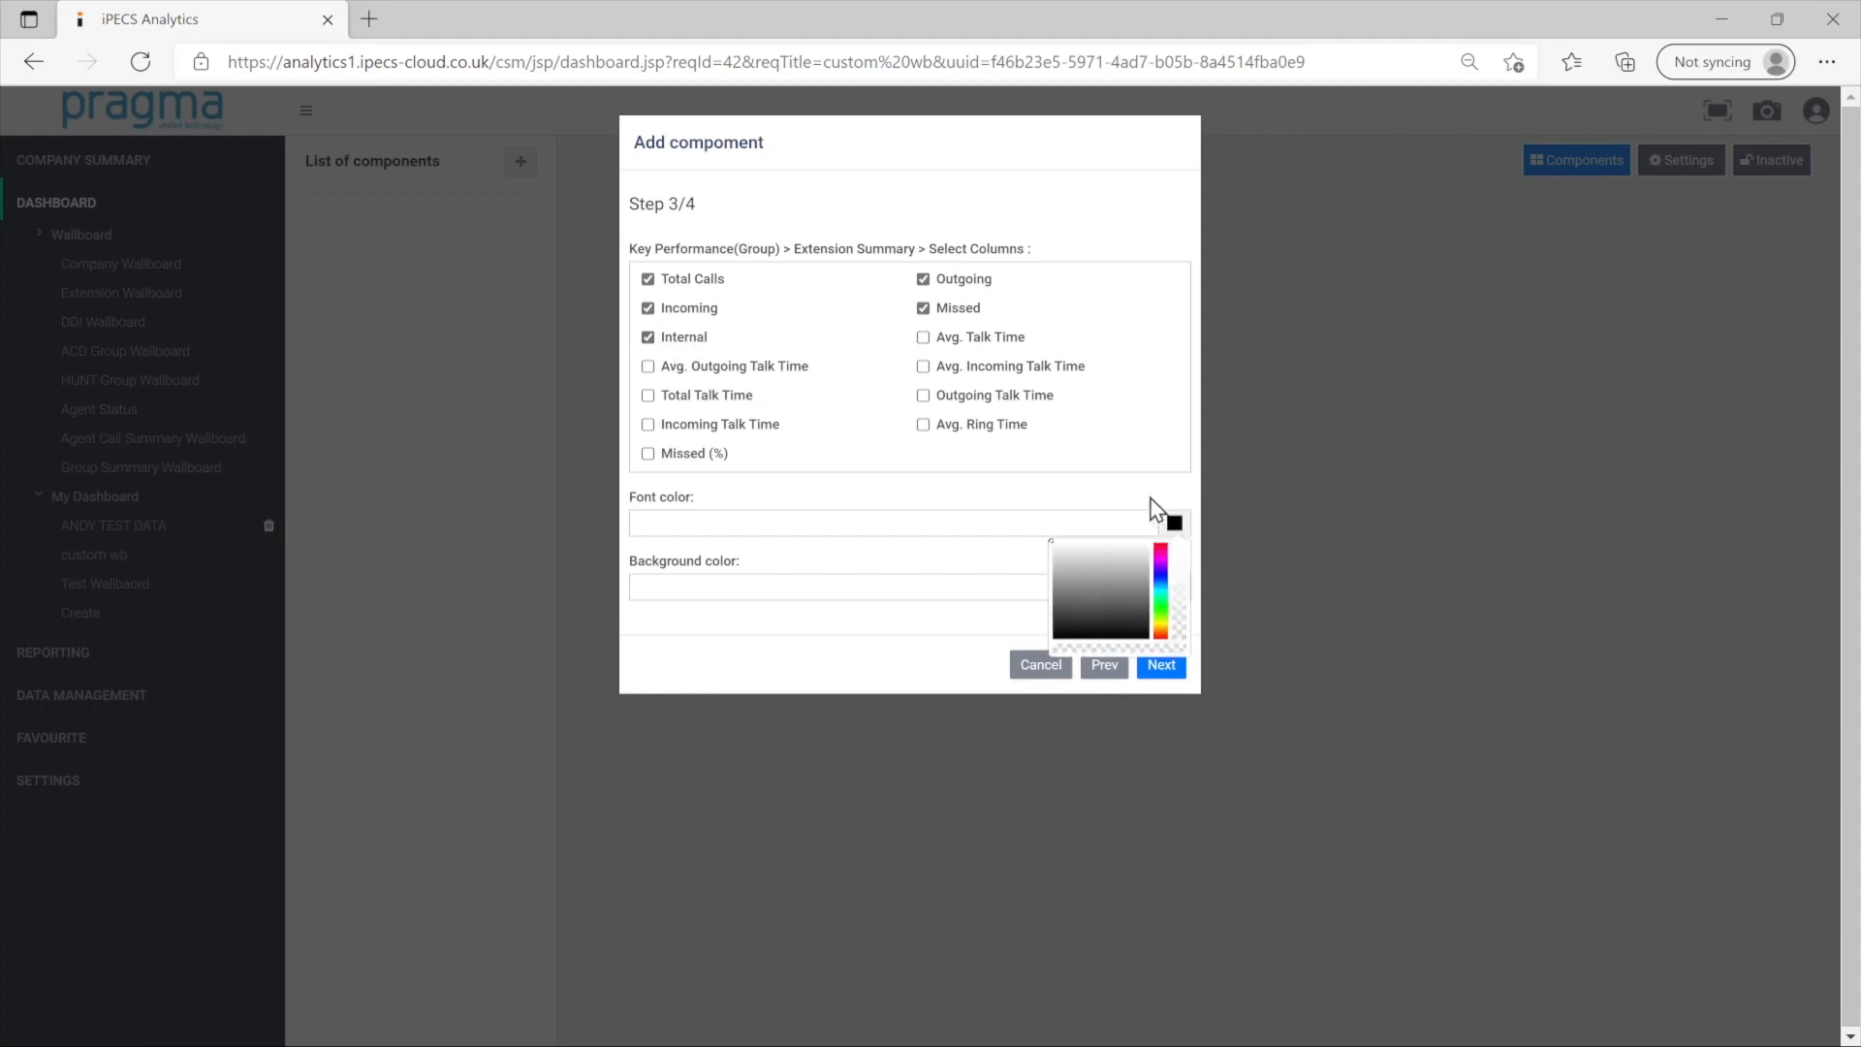
pyautogui.click(1144, 494)
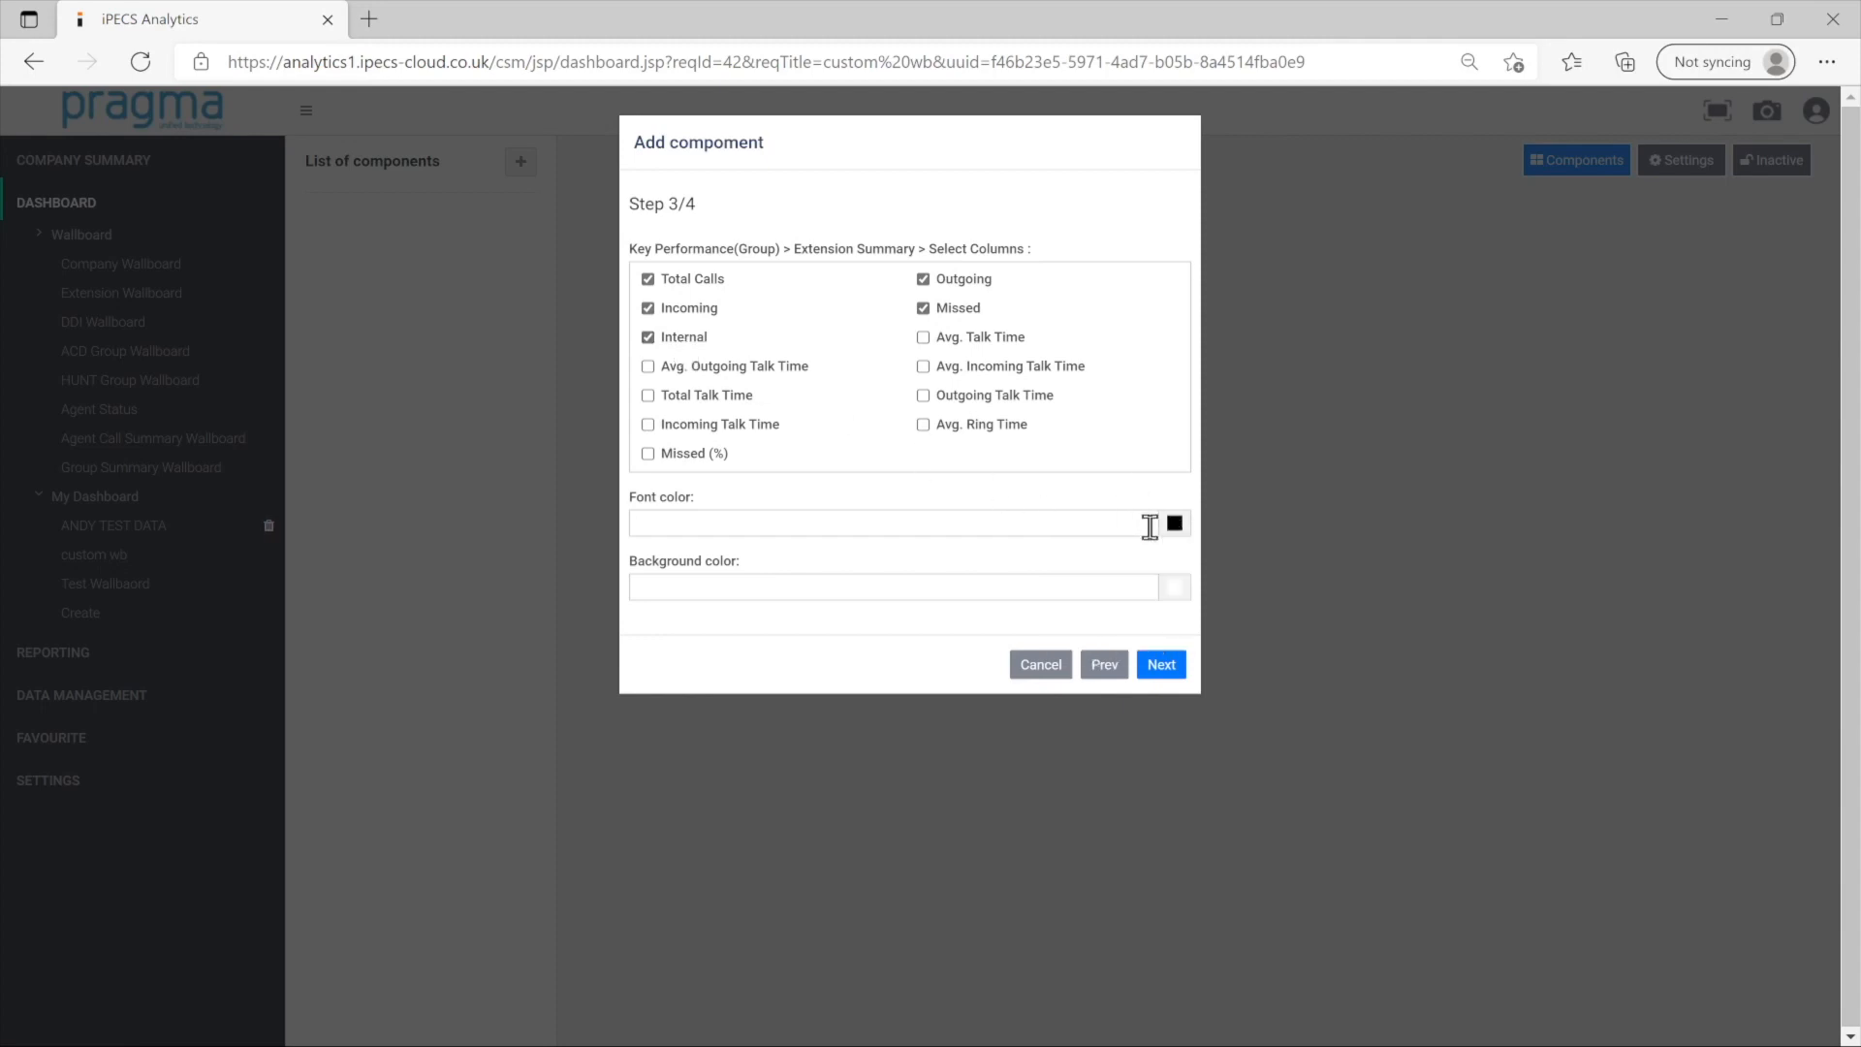
pyautogui.click(1172, 589)
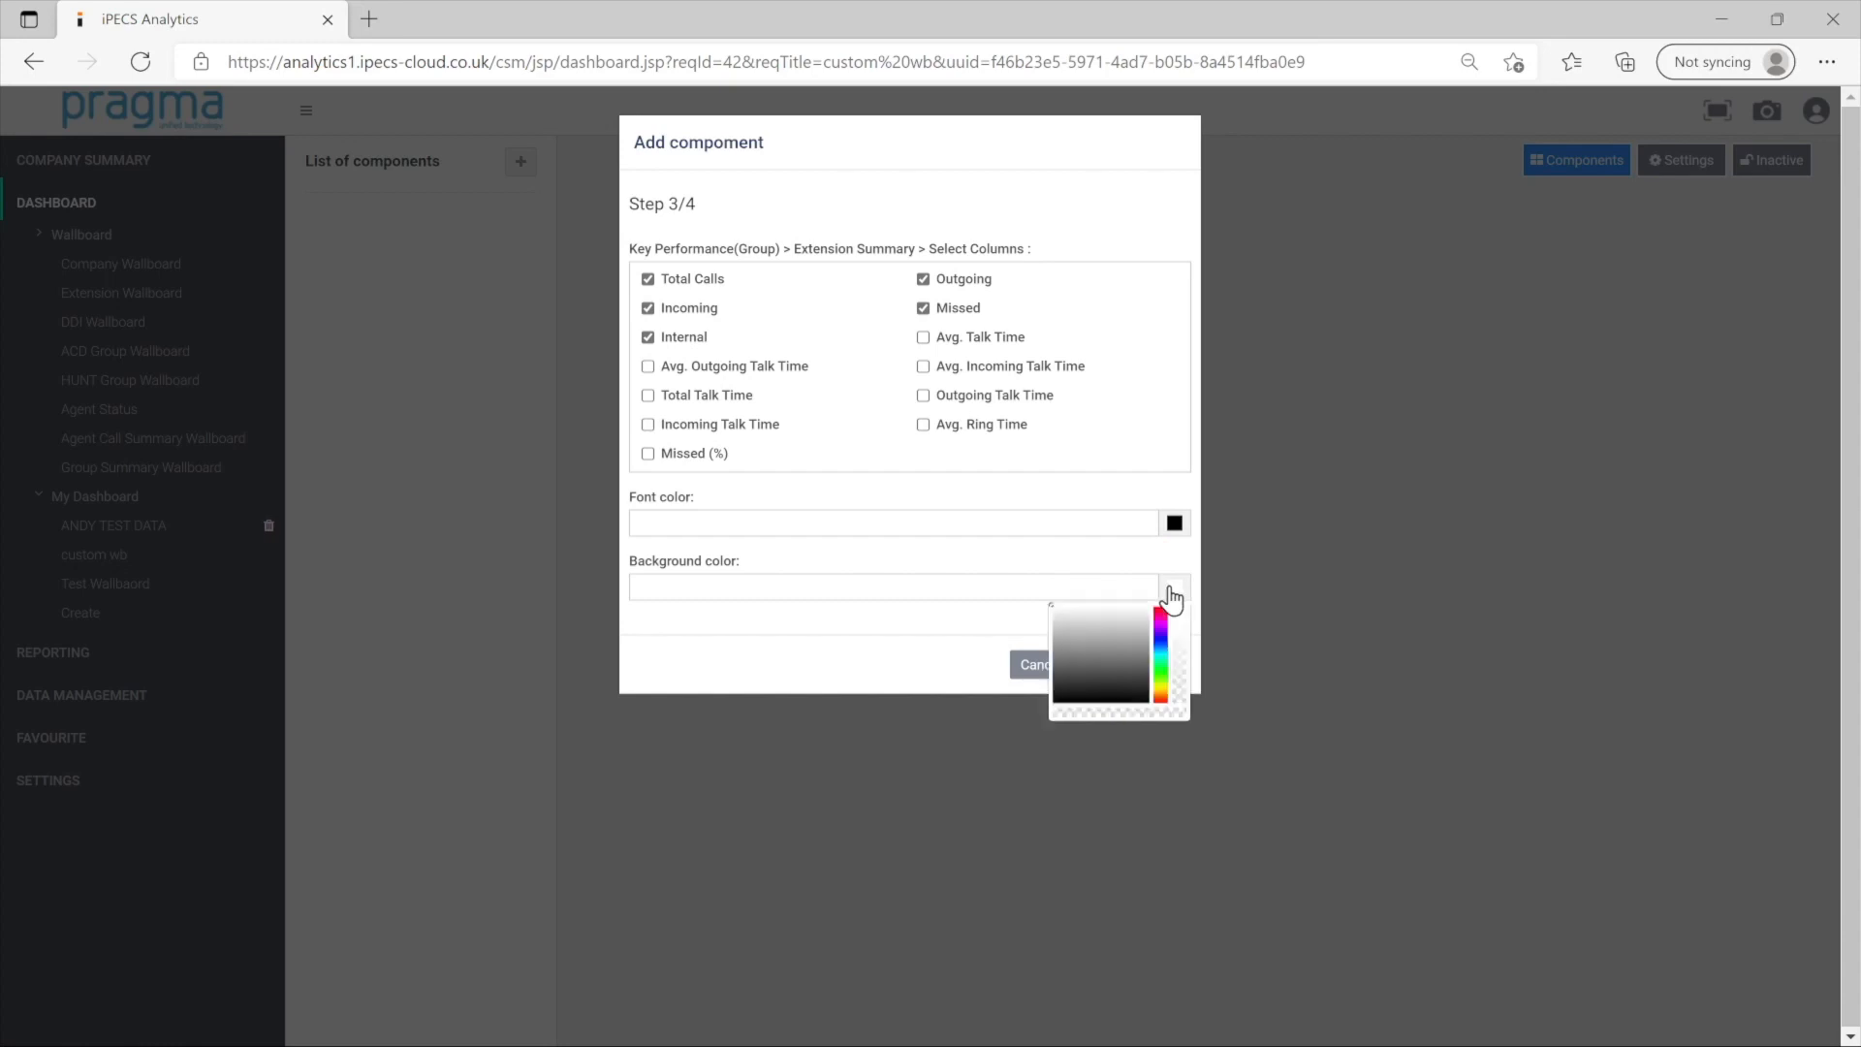
pyautogui.click(879, 670)
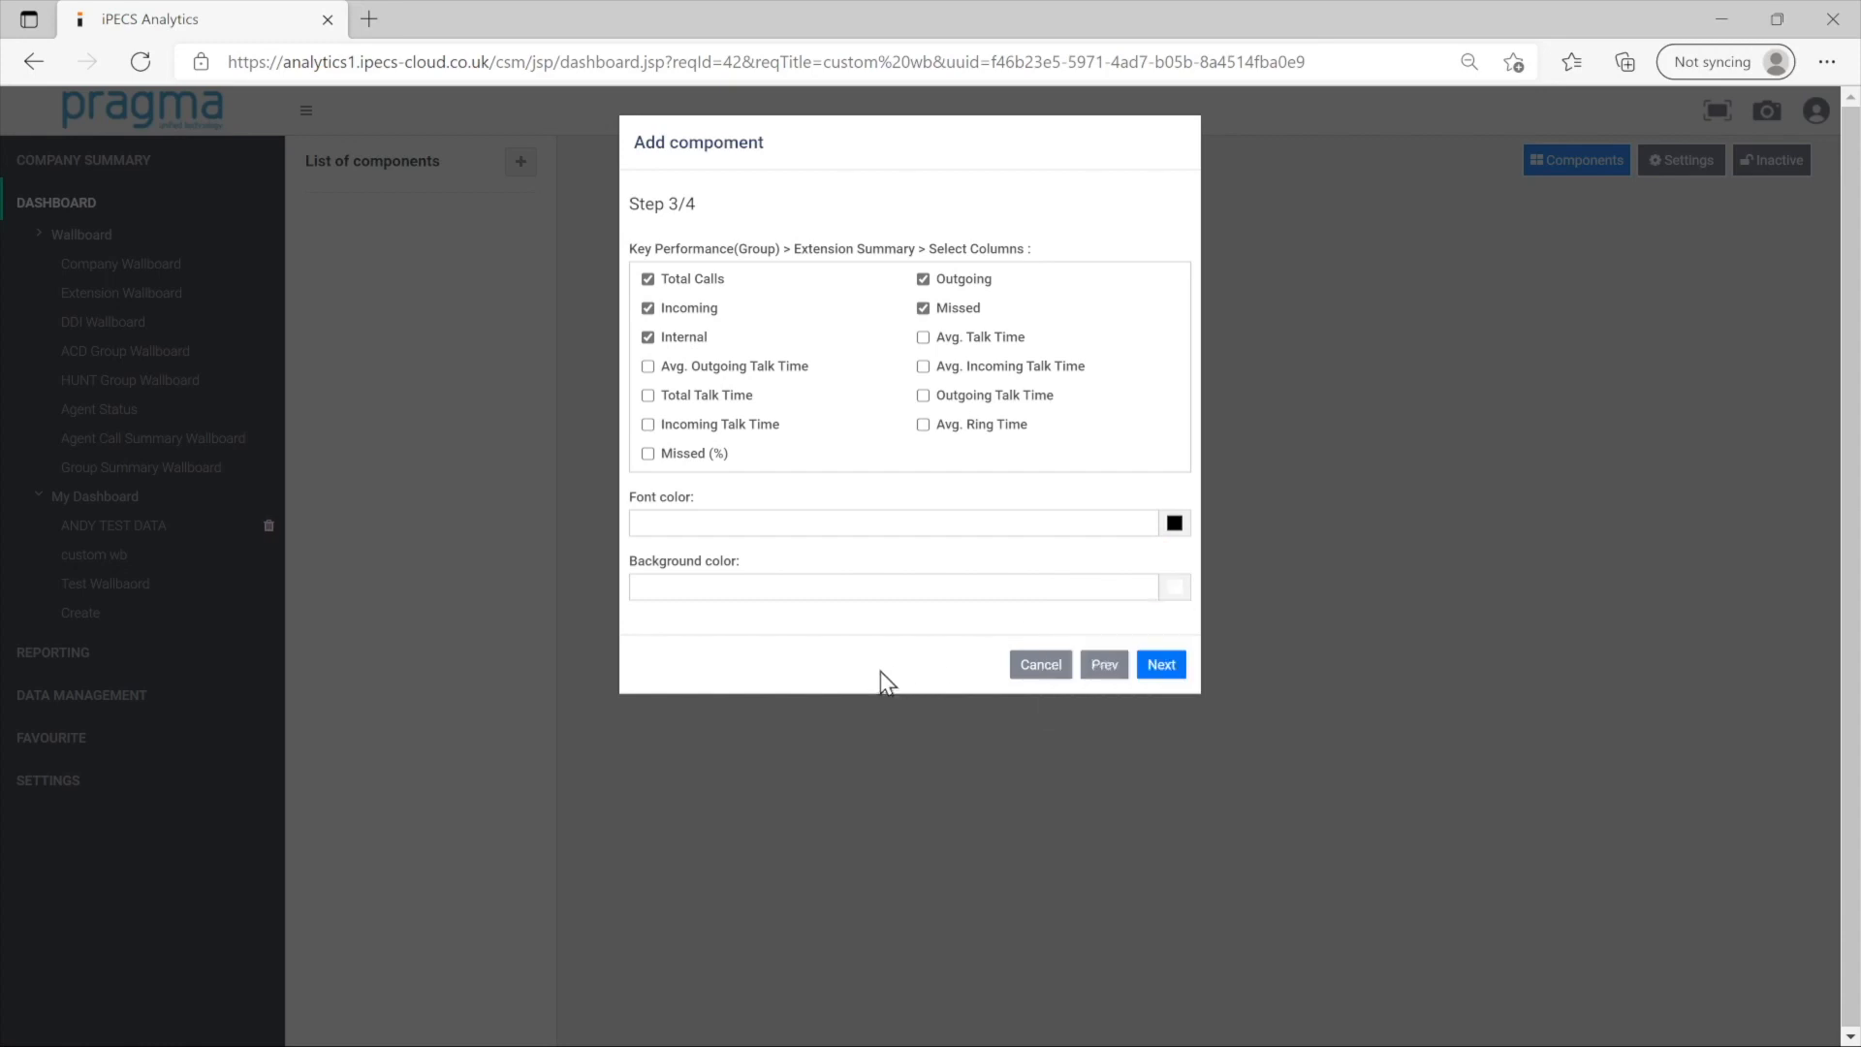
pyautogui.click(1156, 666)
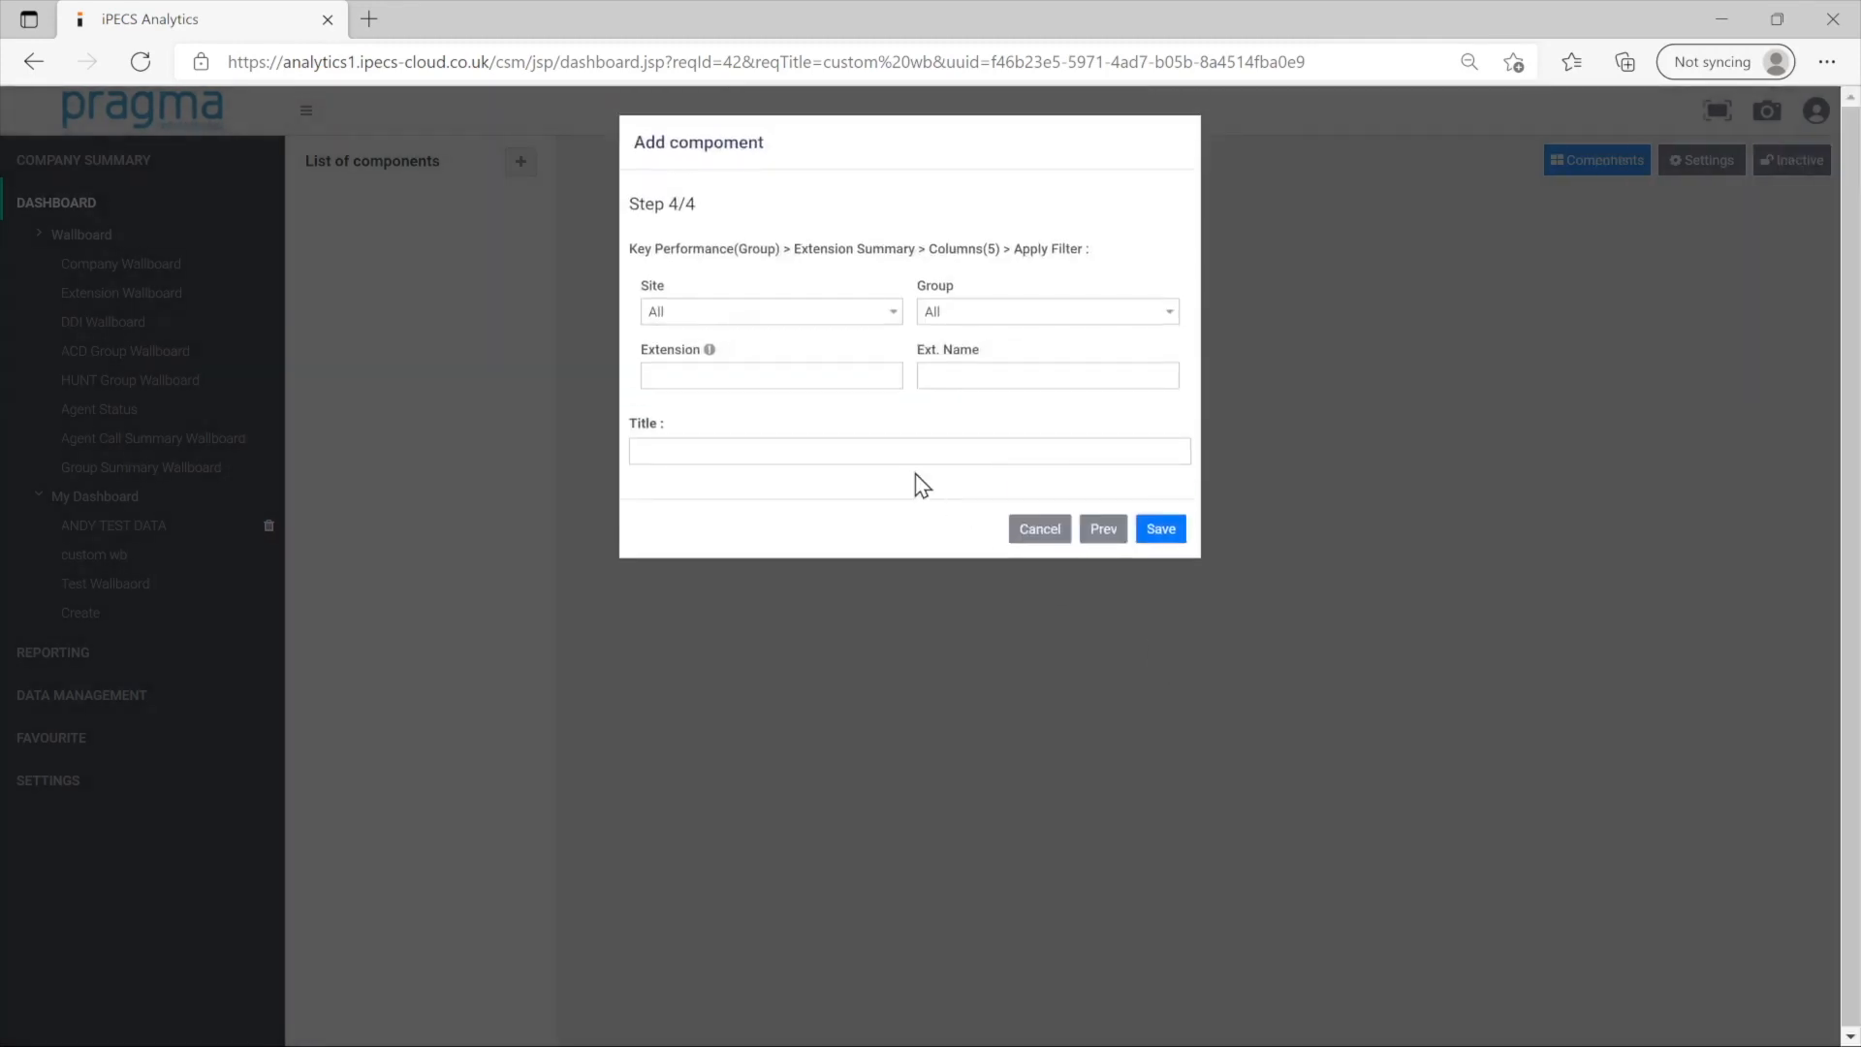
# Filter the component to extensions 230-240, title it "Extension Summary KP" and save it.
pyautogui.click(943, 378)
pyautogui.click(756, 376)
pyautogui.write('230-240')
pyautogui.click(751, 443)
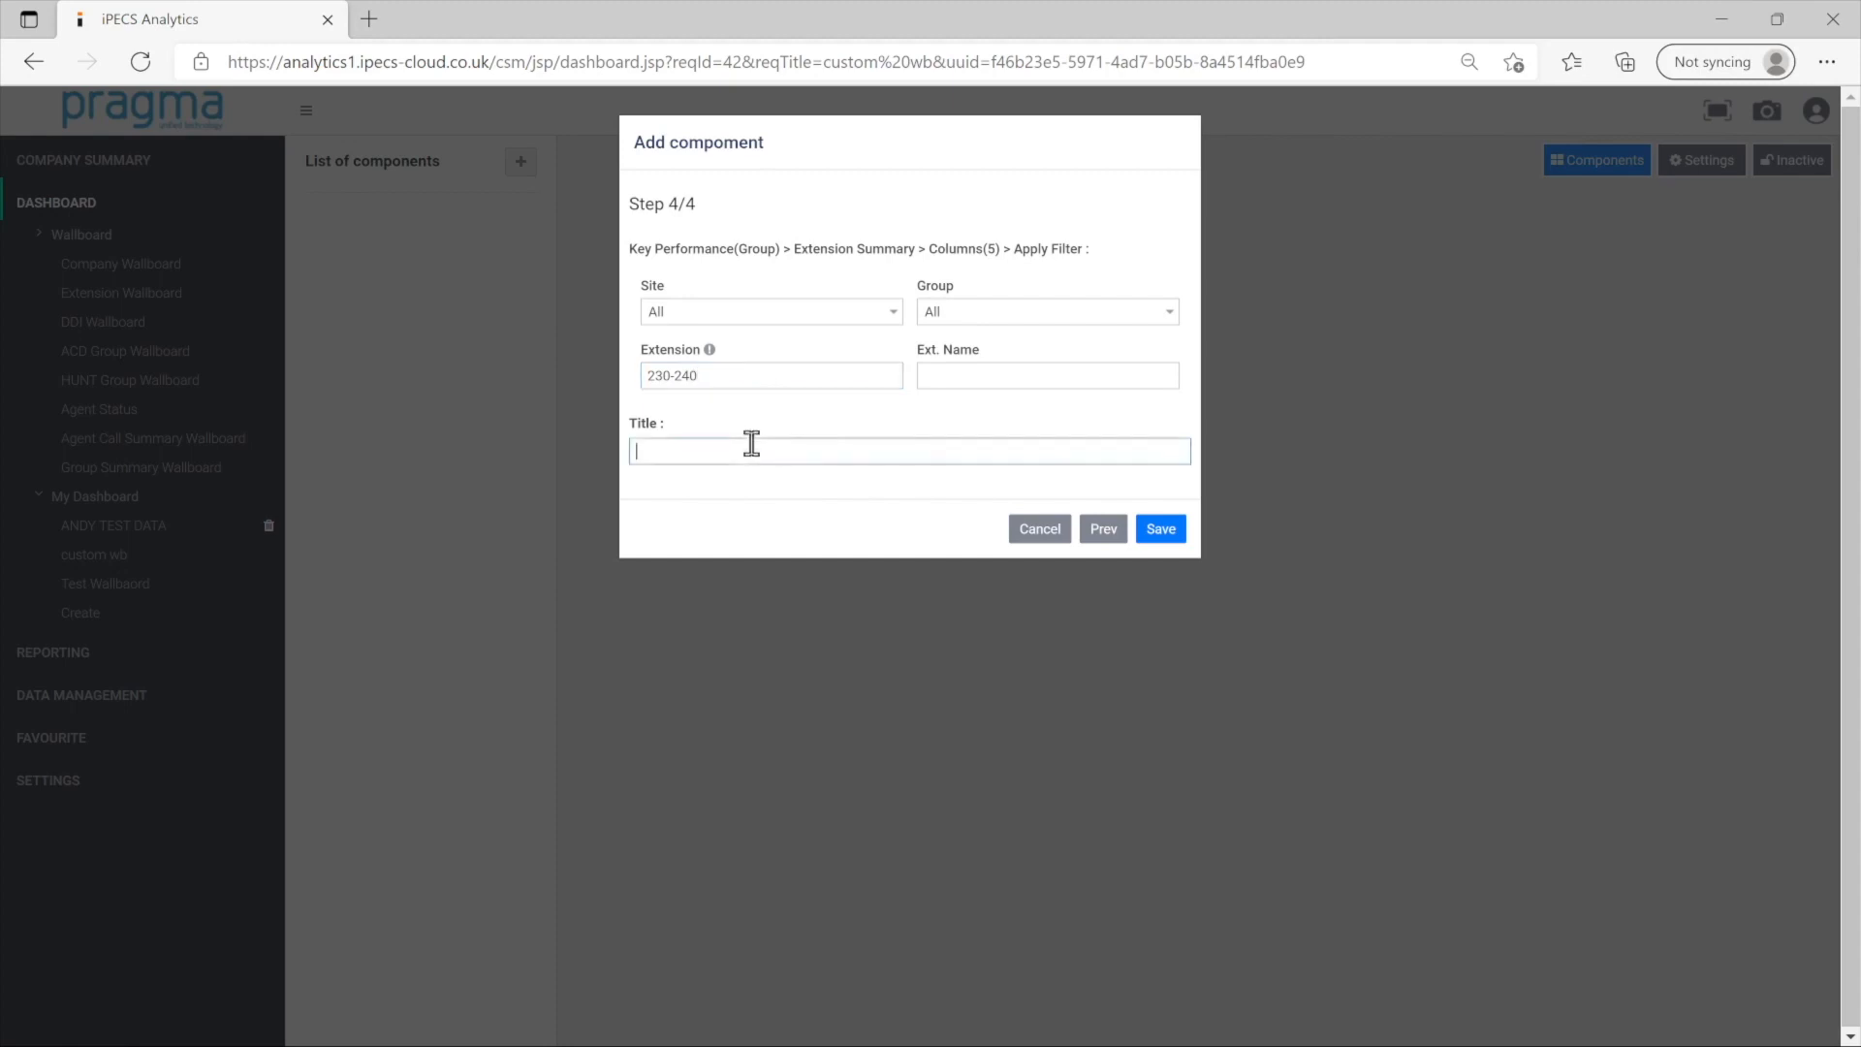
pyautogui.write('Extension Summary KP')
pyautogui.click(1153, 532)
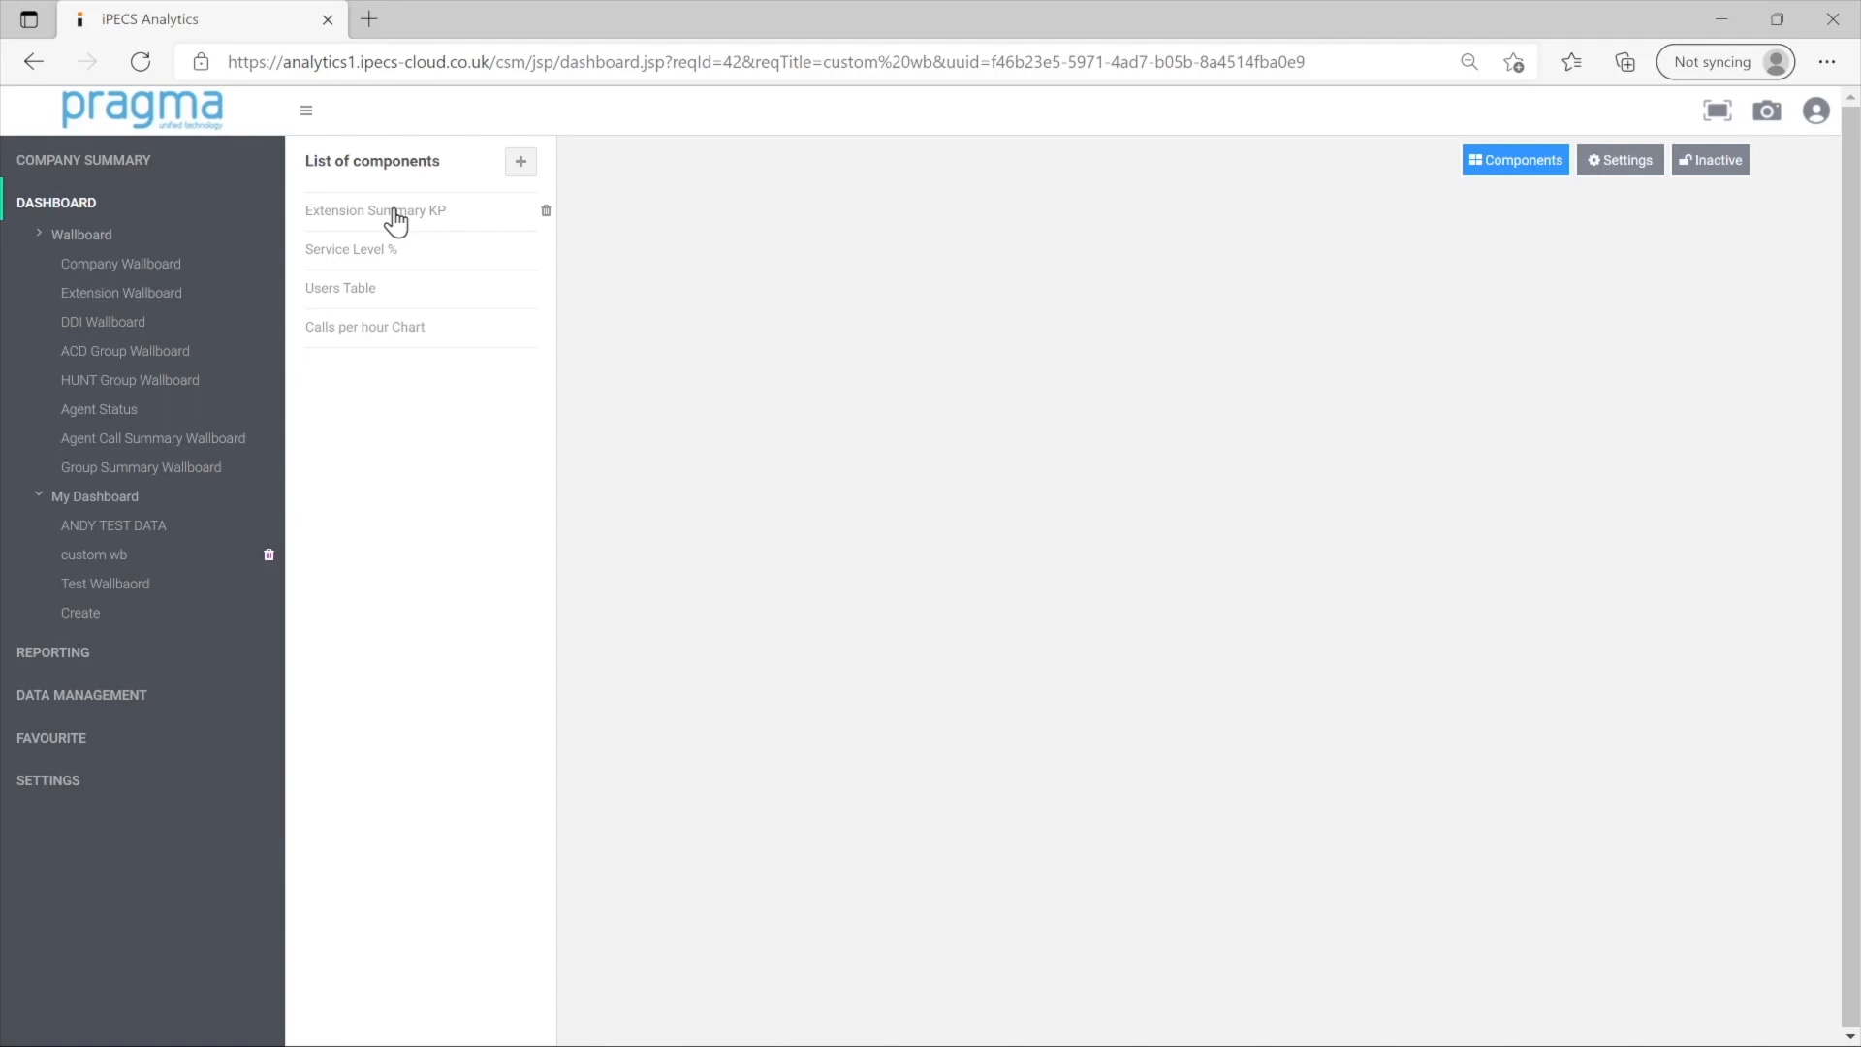
# Place the Extension Summary KP, Service Level %, Users Table and Calls per hour Chart components on the dashboard, spread out without overlapping.
pyautogui.moveTo(394, 214); pyautogui.dragTo(1371, 682)
pyautogui.moveTo(330, 257); pyautogui.dragTo(1230, 494)
pyautogui.moveTo(339, 287); pyautogui.dragTo(1148, 572)
pyautogui.moveTo(359, 341); pyautogui.dragTo(1321, 552)
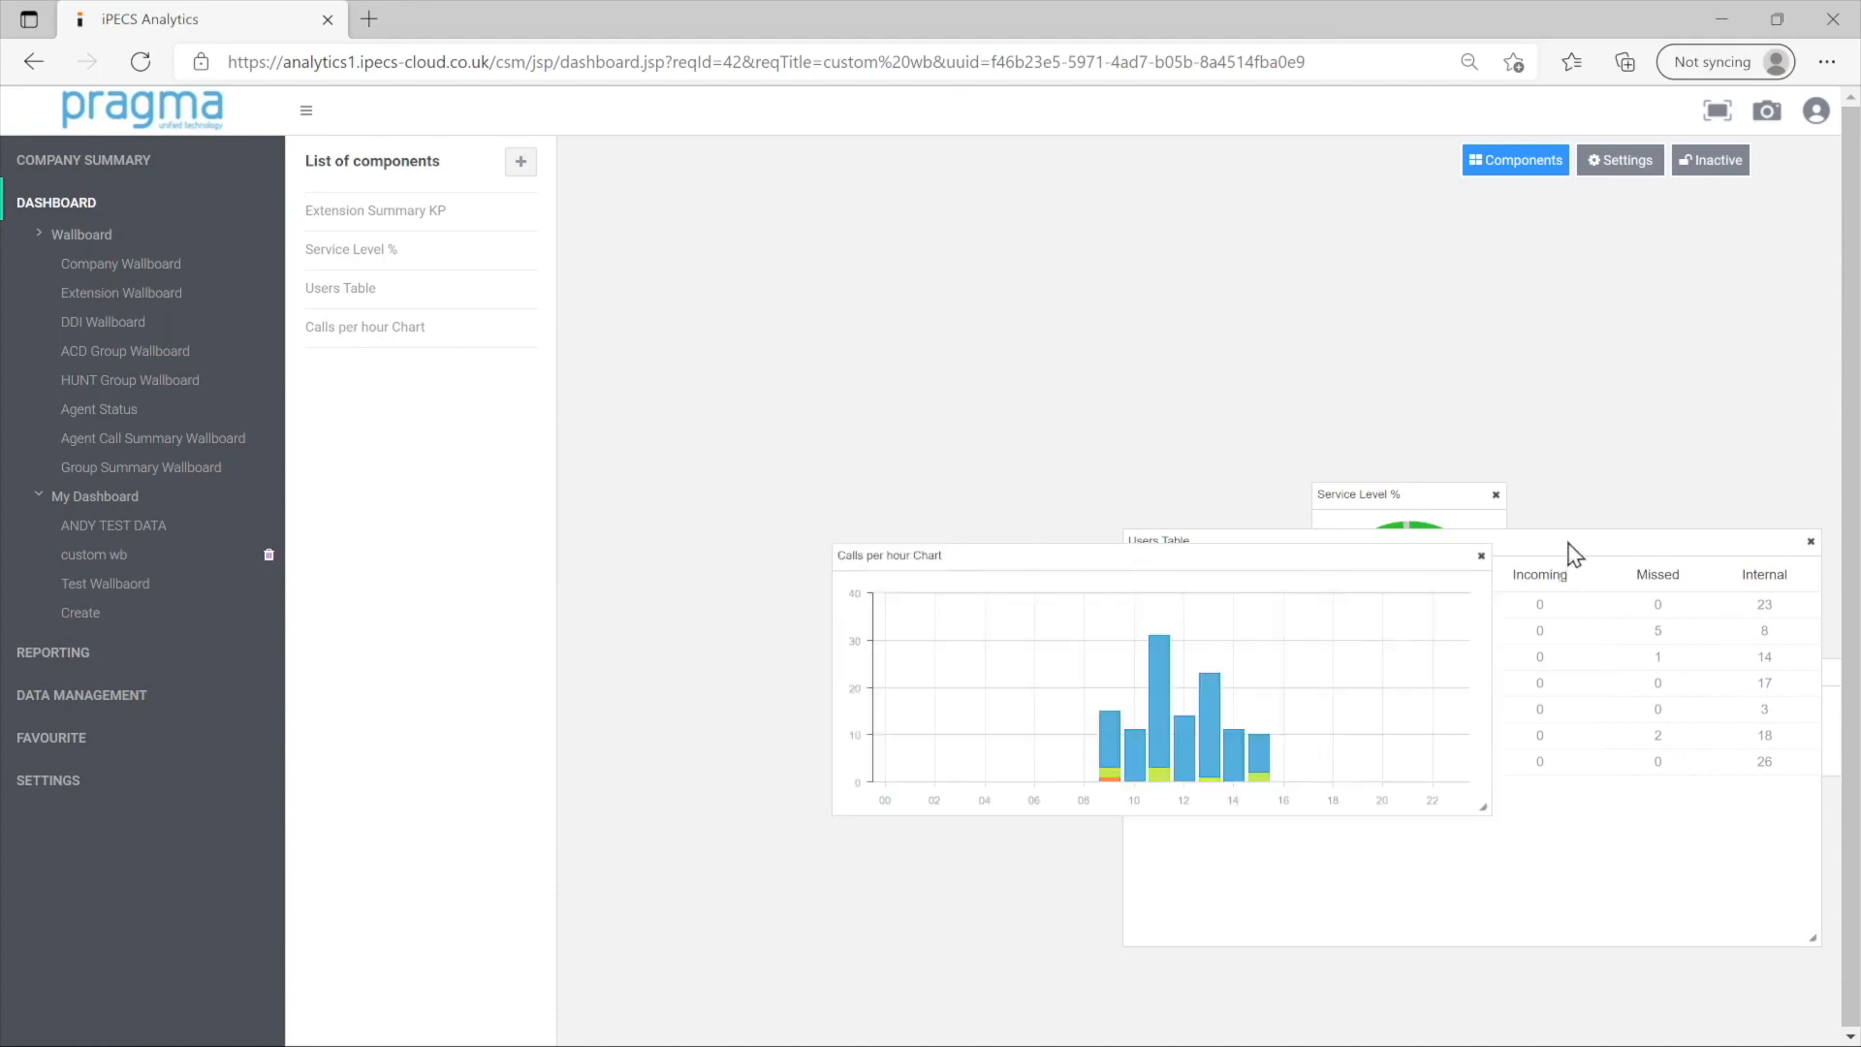
pyautogui.moveTo(1083, 556); pyautogui.dragTo(913, 753)
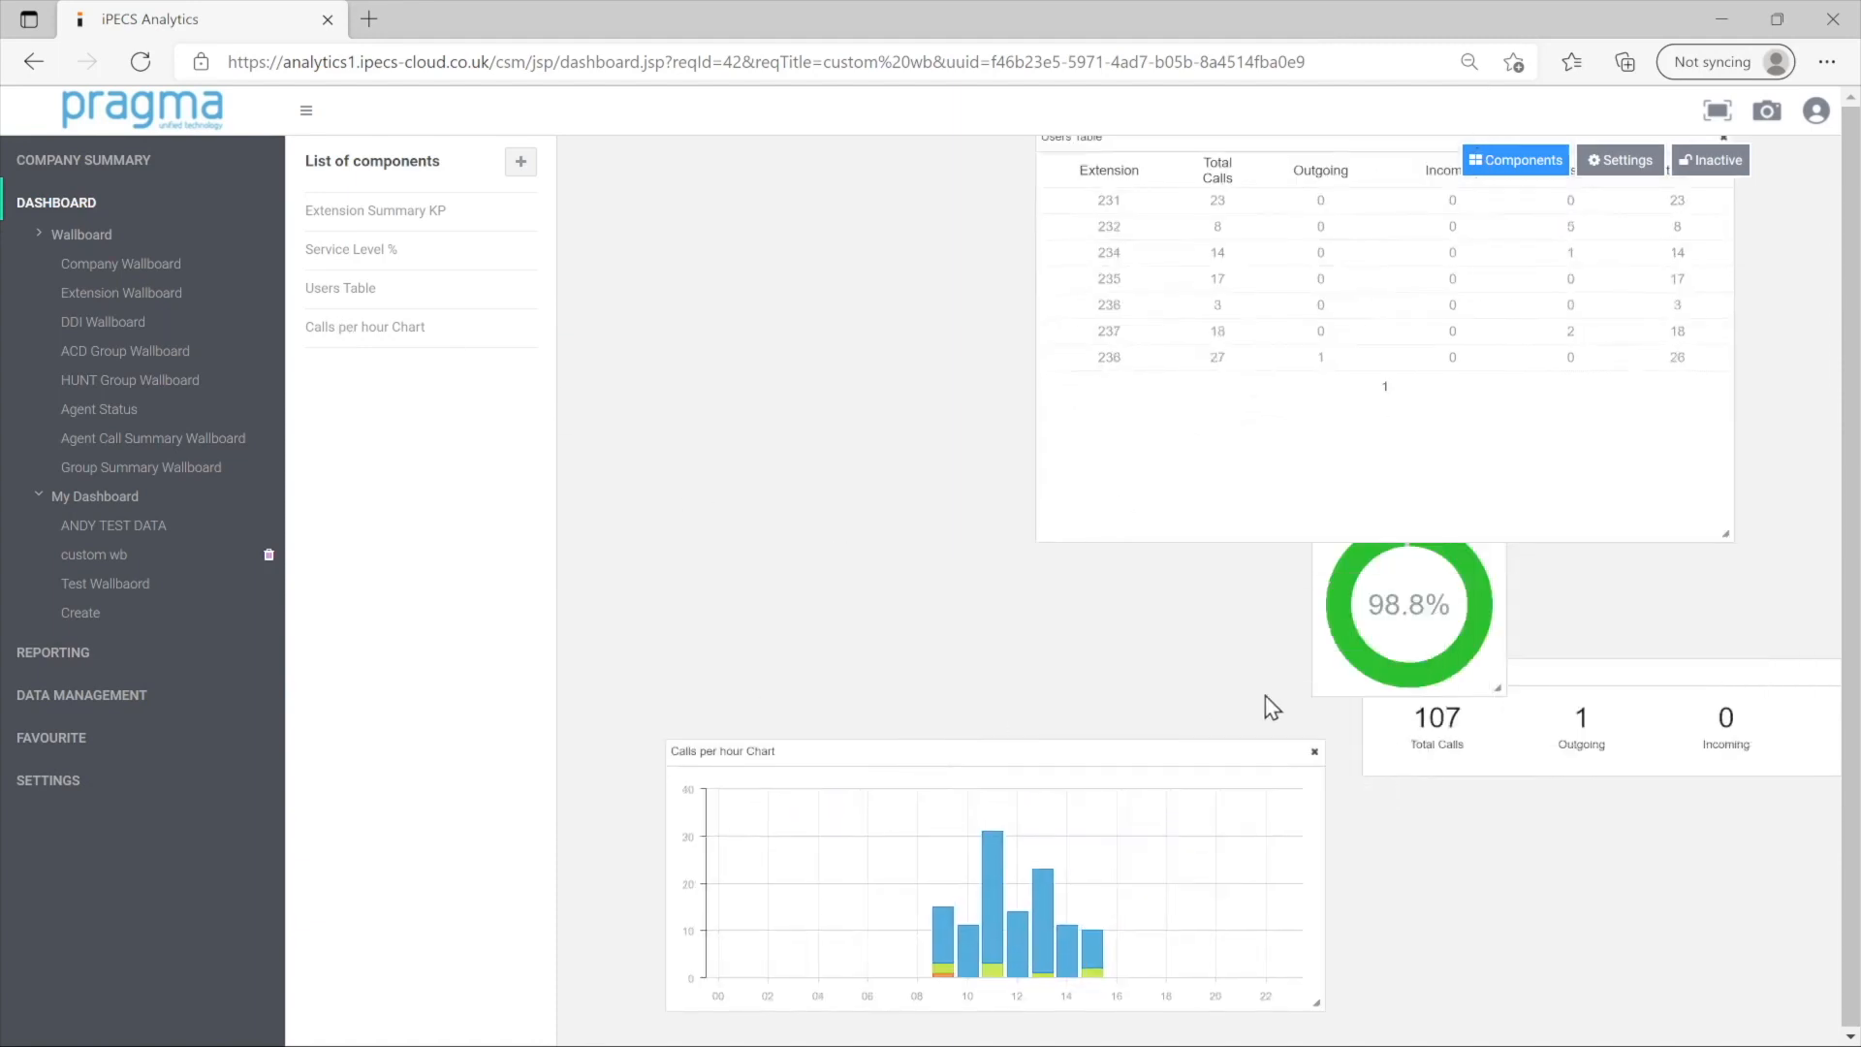
pyautogui.moveTo(1296, 142); pyautogui.dragTo(916, 186)
pyautogui.moveTo(1424, 496); pyautogui.dragTo(1676, 343)
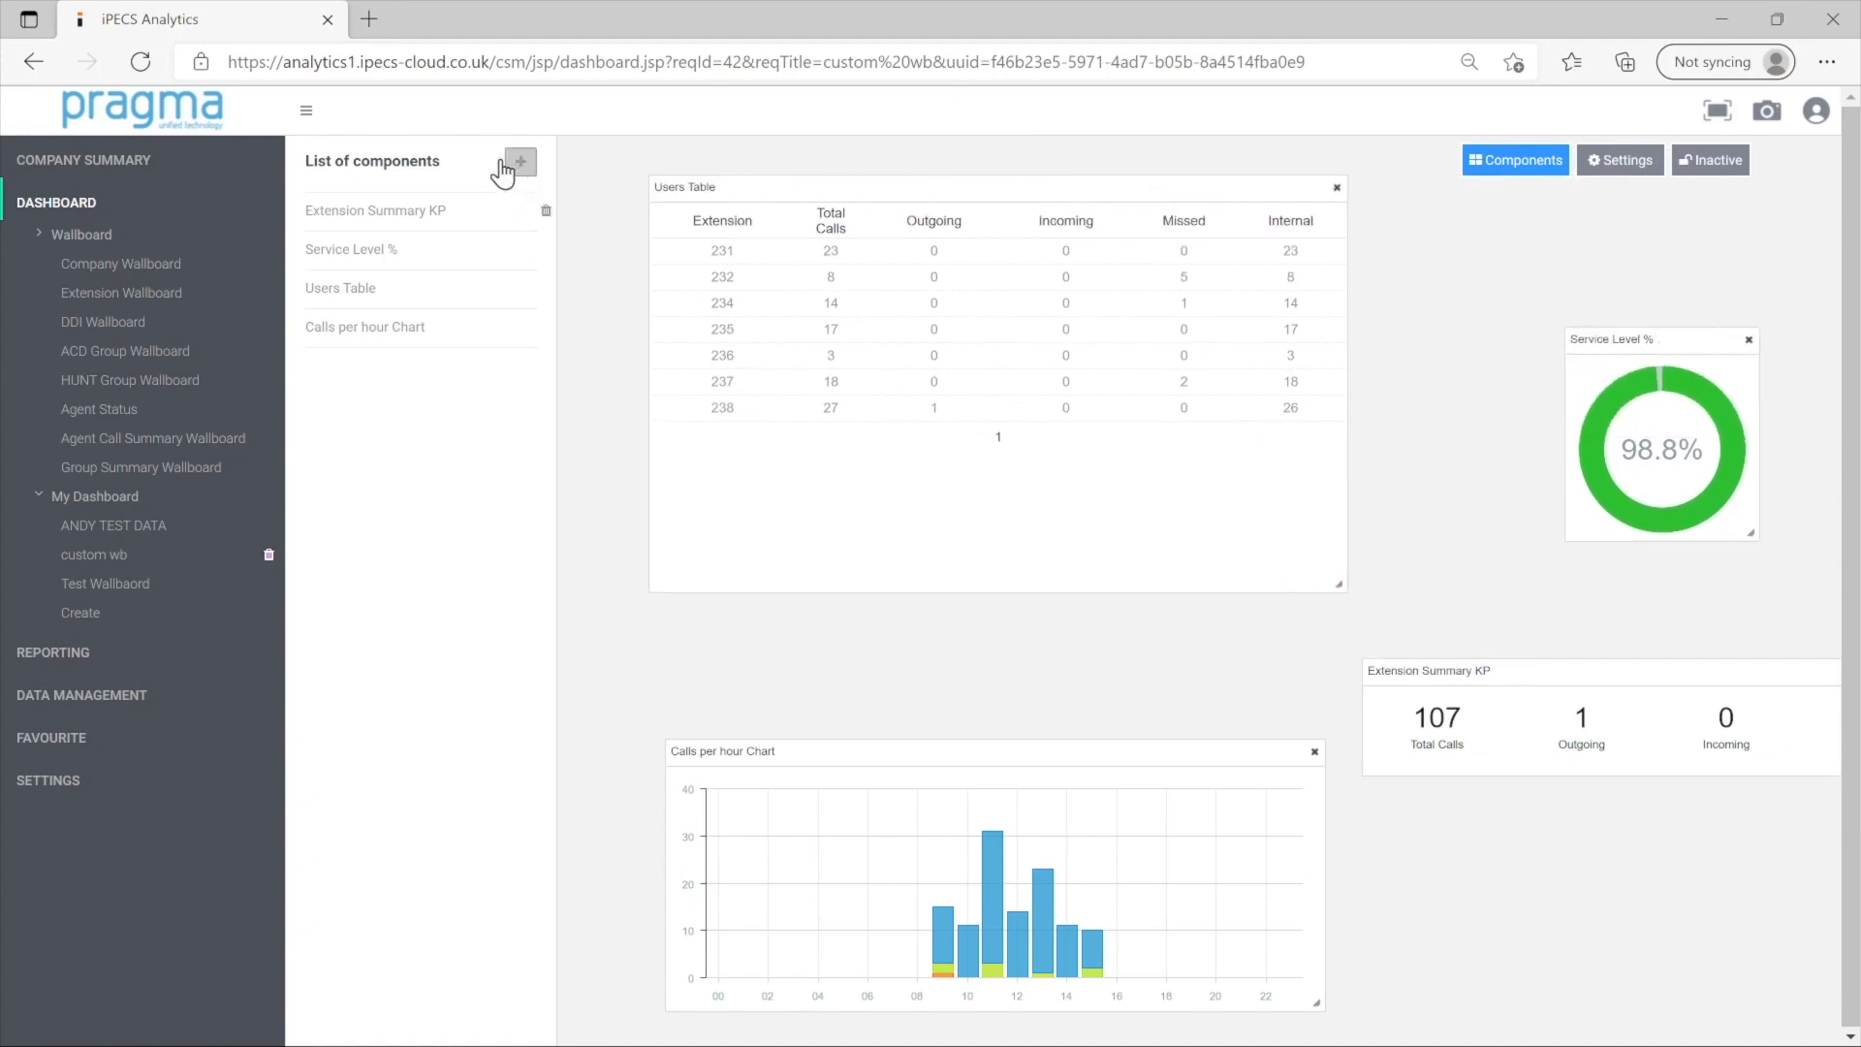
# With the side menu and component list hidden, place Users Table in the canvas's upper-left corner and Service Level % beside it, enlarged to matching height.
pyautogui.click(306, 112)
pyautogui.click(1504, 163)
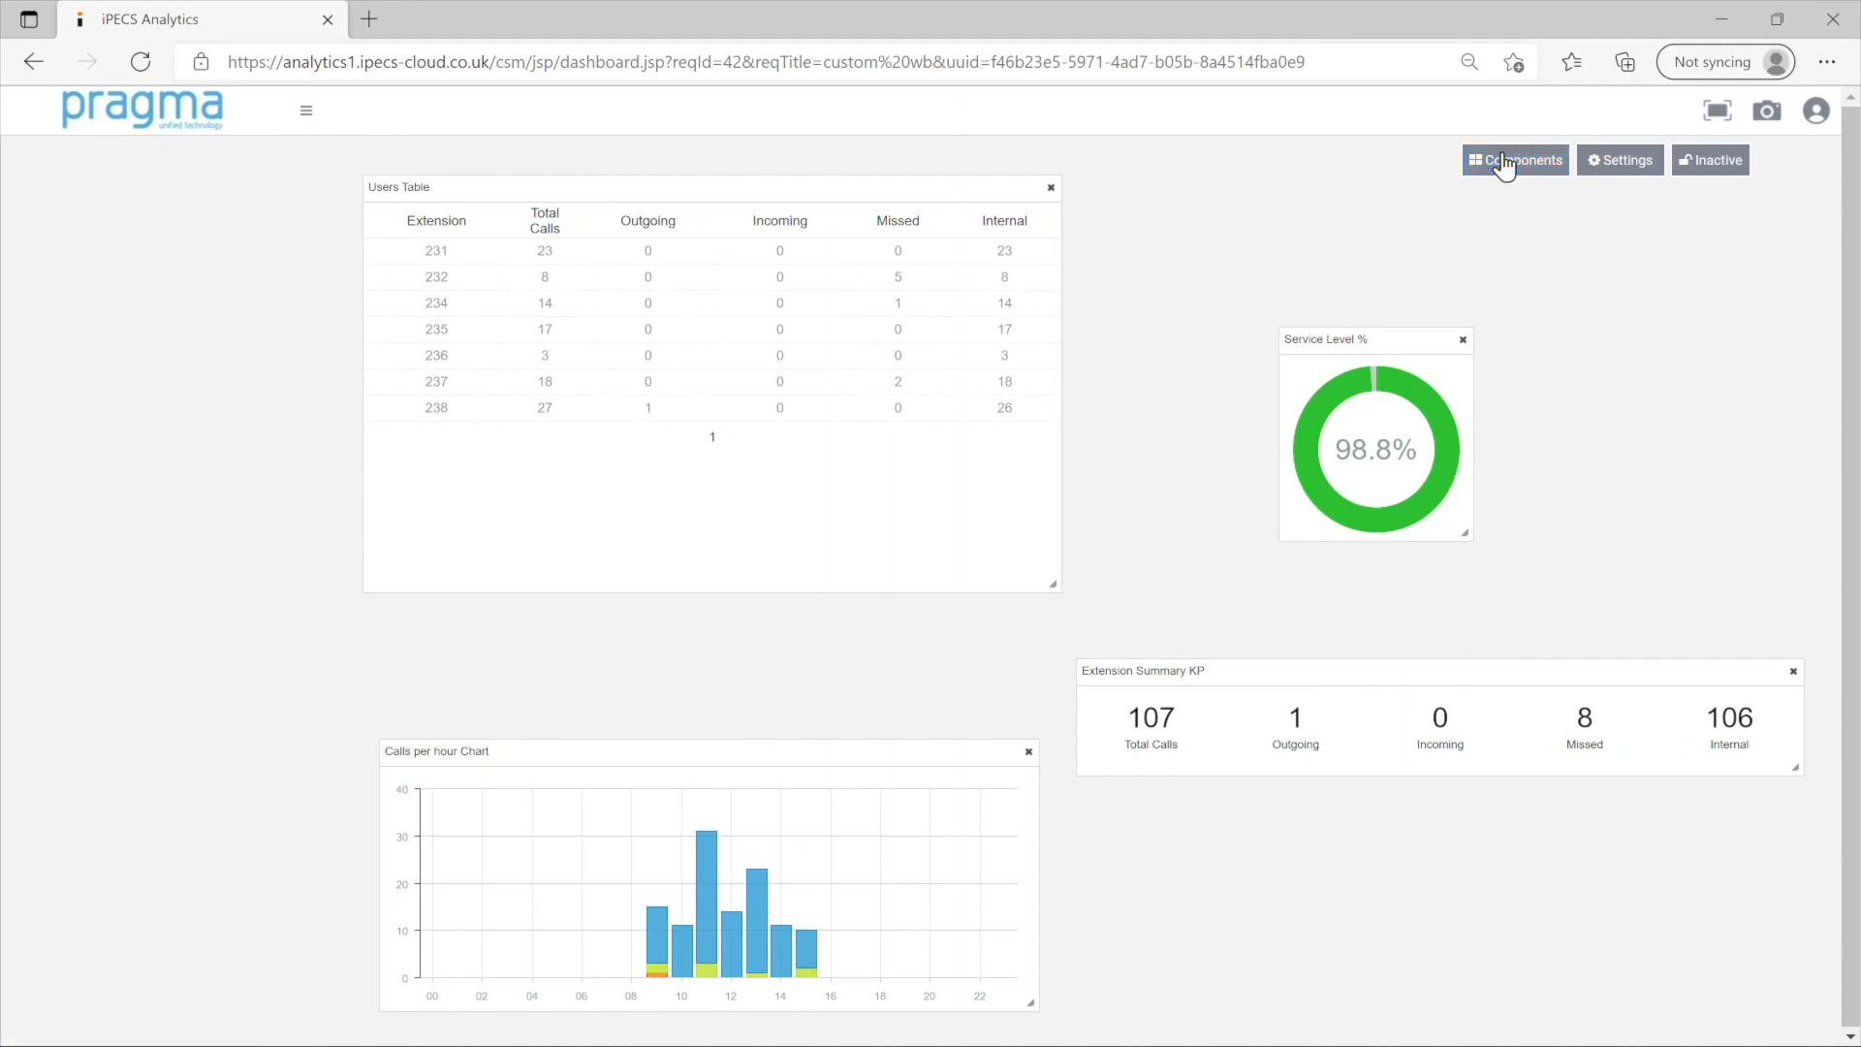
pyautogui.moveTo(724, 192); pyautogui.dragTo(44, 145)
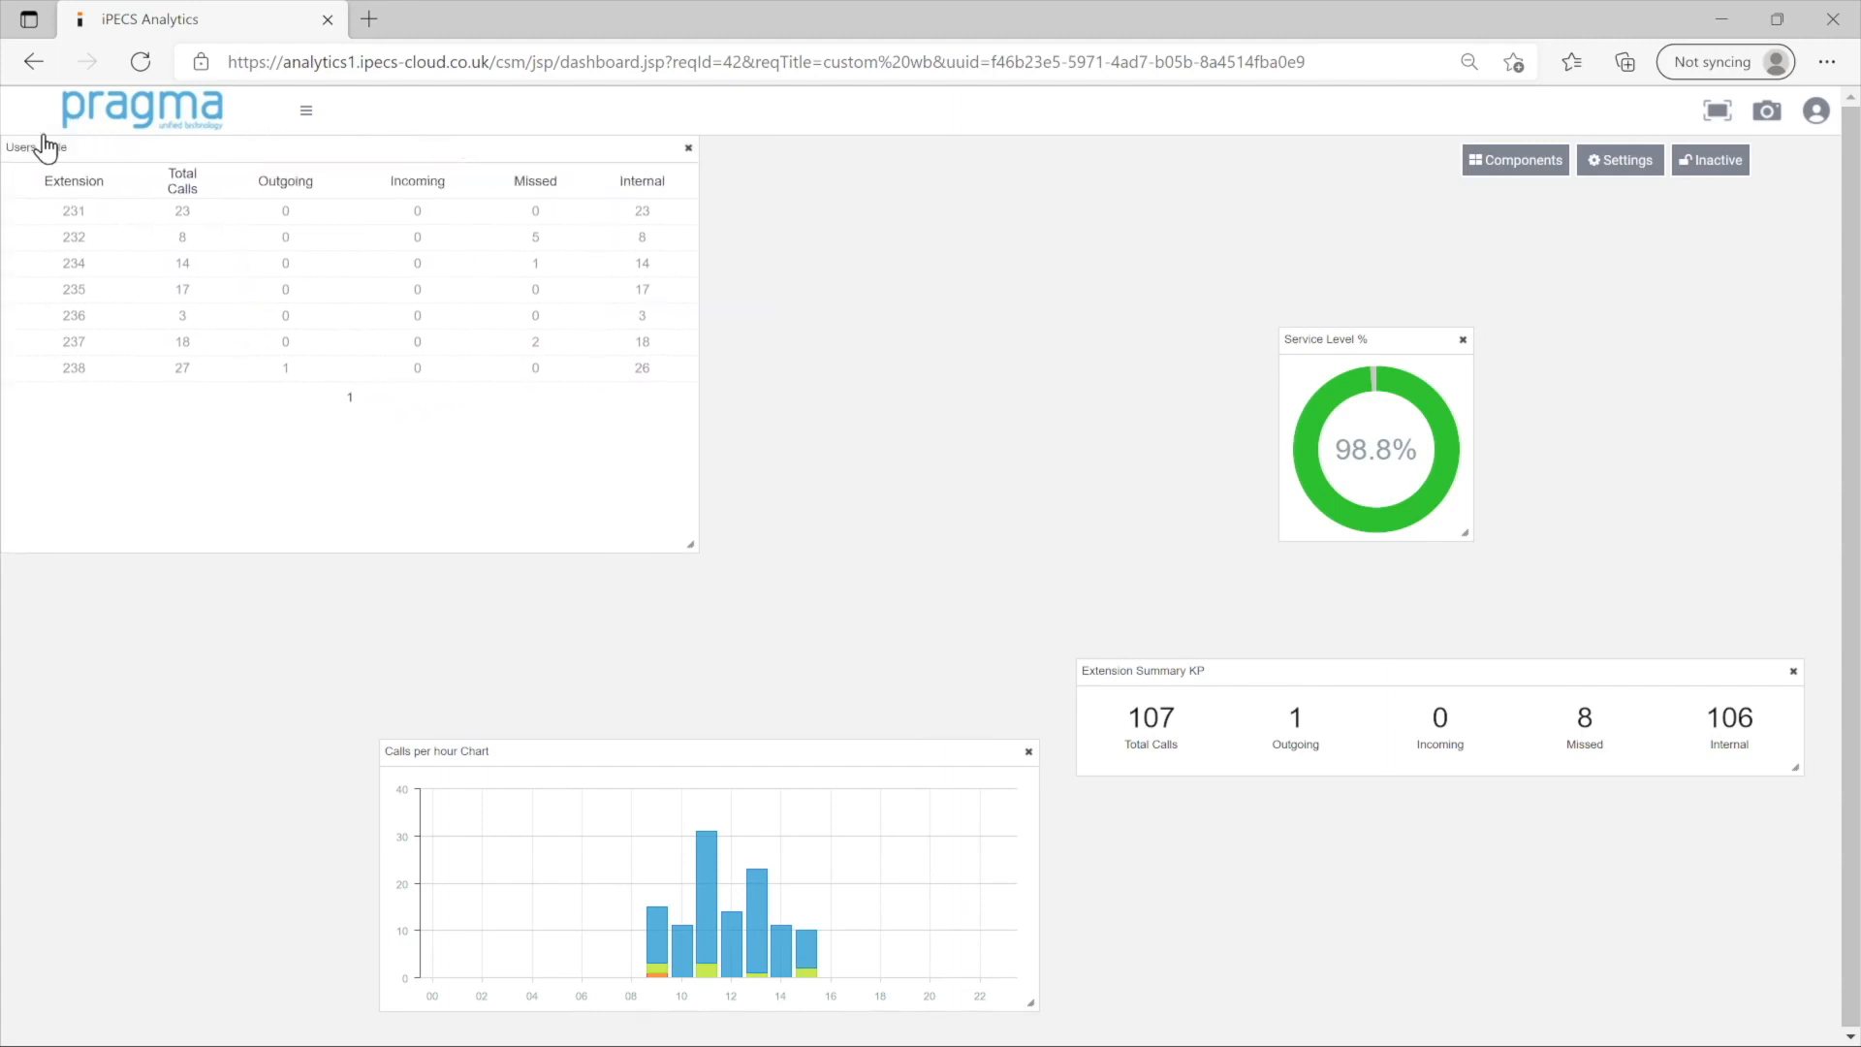
pyautogui.moveTo(1342, 339); pyautogui.dragTo(763, 143)
pyautogui.moveTo(884, 341); pyautogui.dragTo(969, 409)
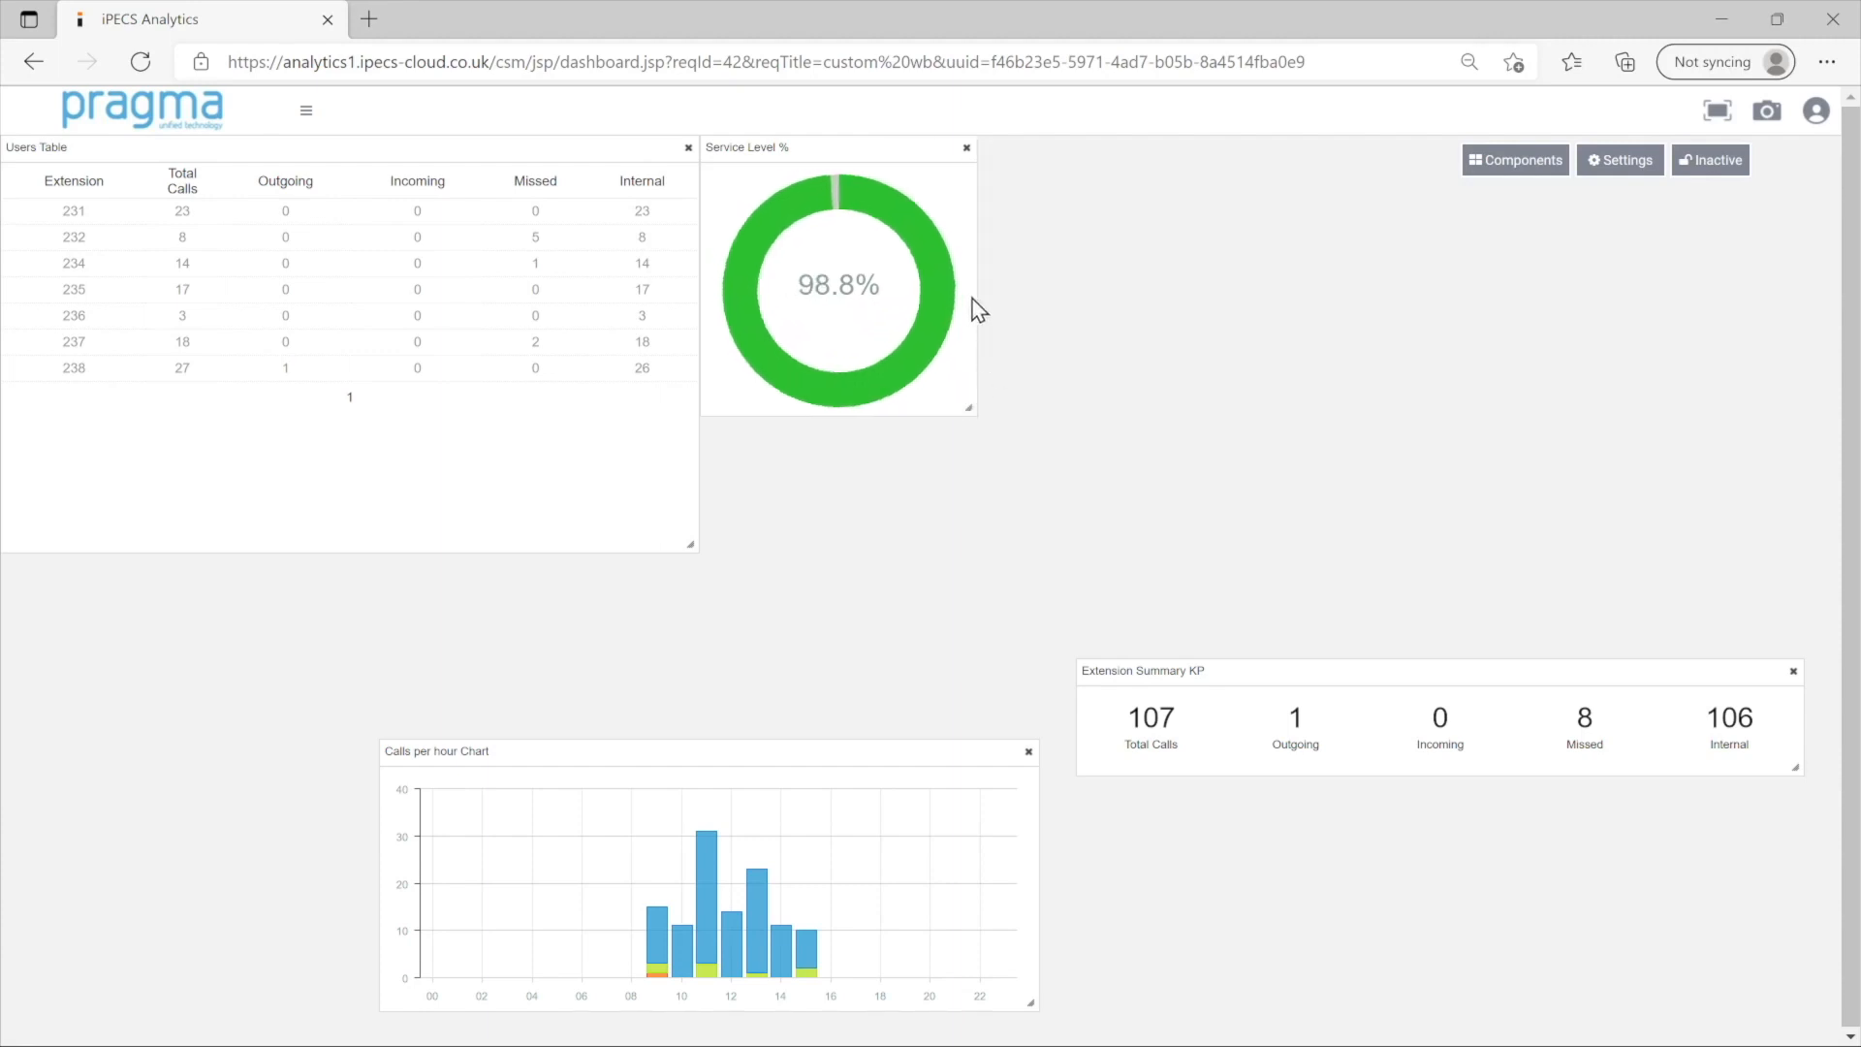
pyautogui.moveTo(976, 294); pyautogui.dragTo(1103, 303)
pyautogui.moveTo(877, 414); pyautogui.dragTo(869, 554)
# Stack Calls per hour Chart and Extension Summary KP beneath the Users Table, each widened to span the row above.
pyautogui.moveTo(717, 766); pyautogui.dragTo(334, 581)
pyautogui.moveTo(648, 818); pyautogui.dragTo(291, 841)
pyautogui.moveTo(728, 938); pyautogui.dragTo(1101, 930)
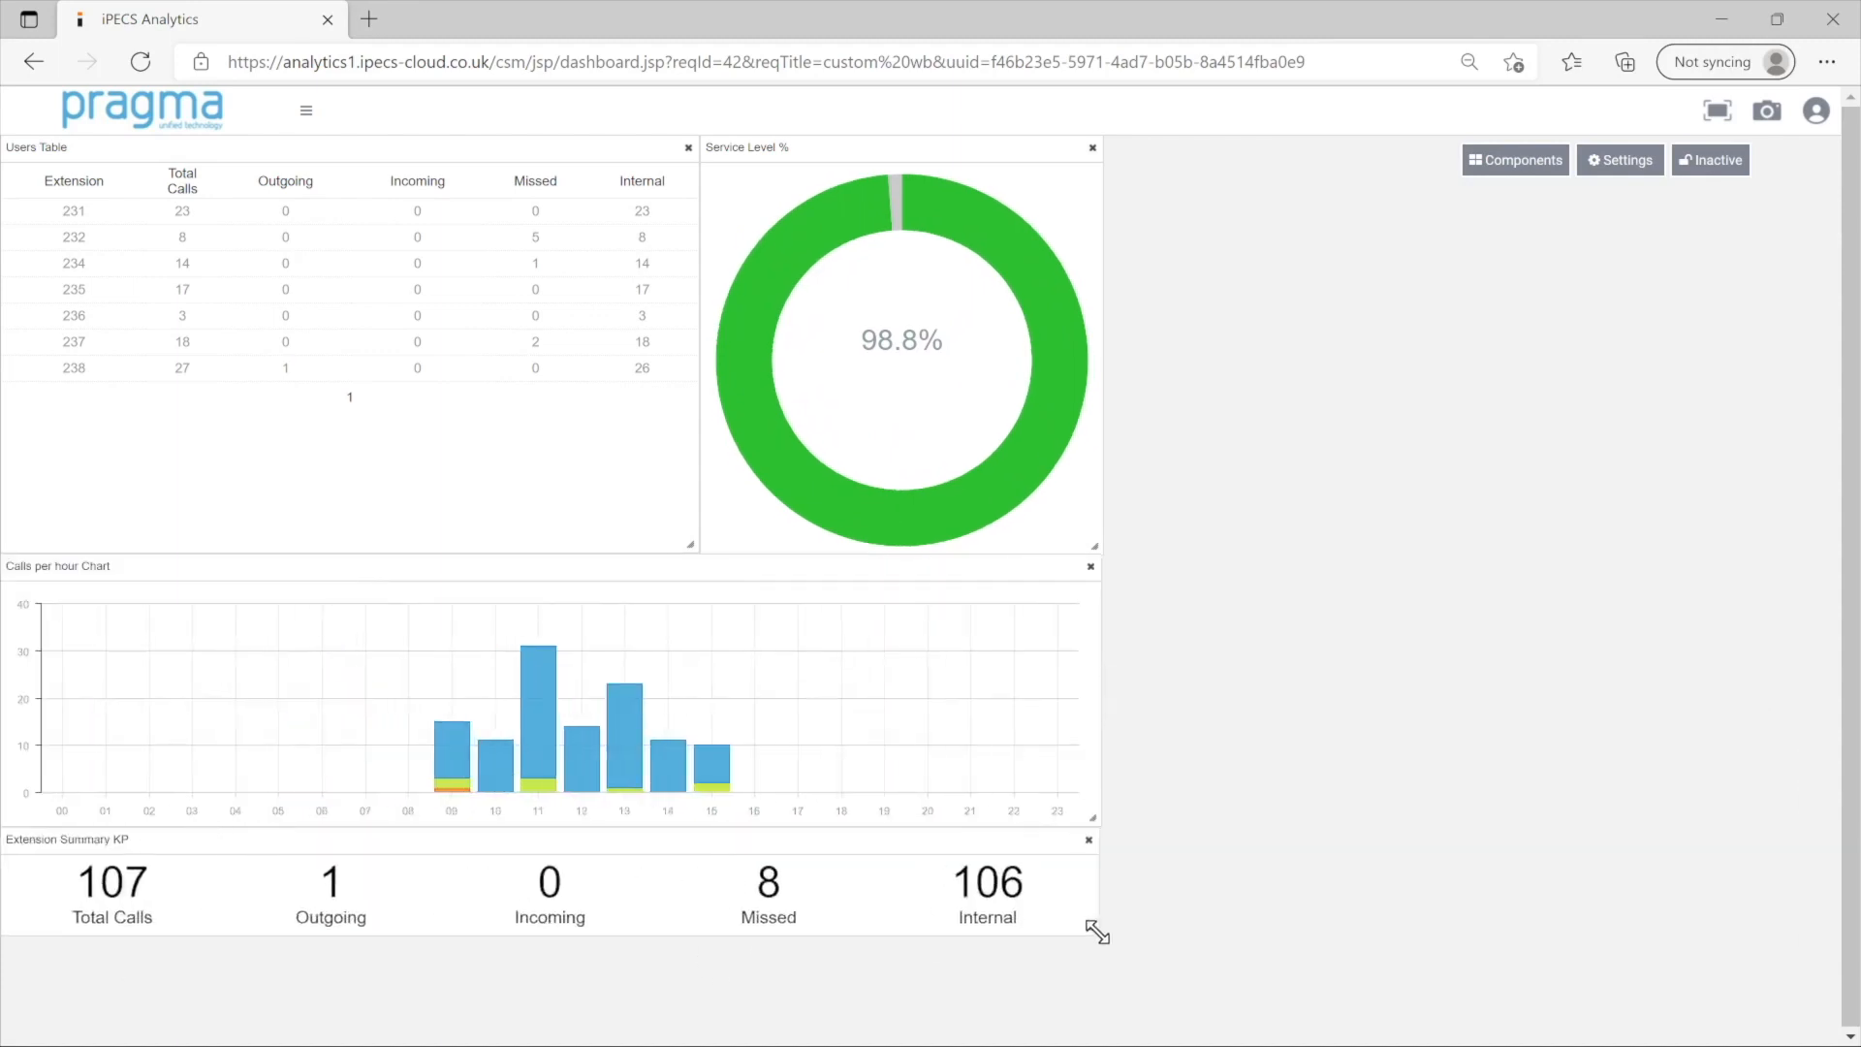
# View the arranged dashboard in full screen and return to the normal view.
pyautogui.click(1730, 119)
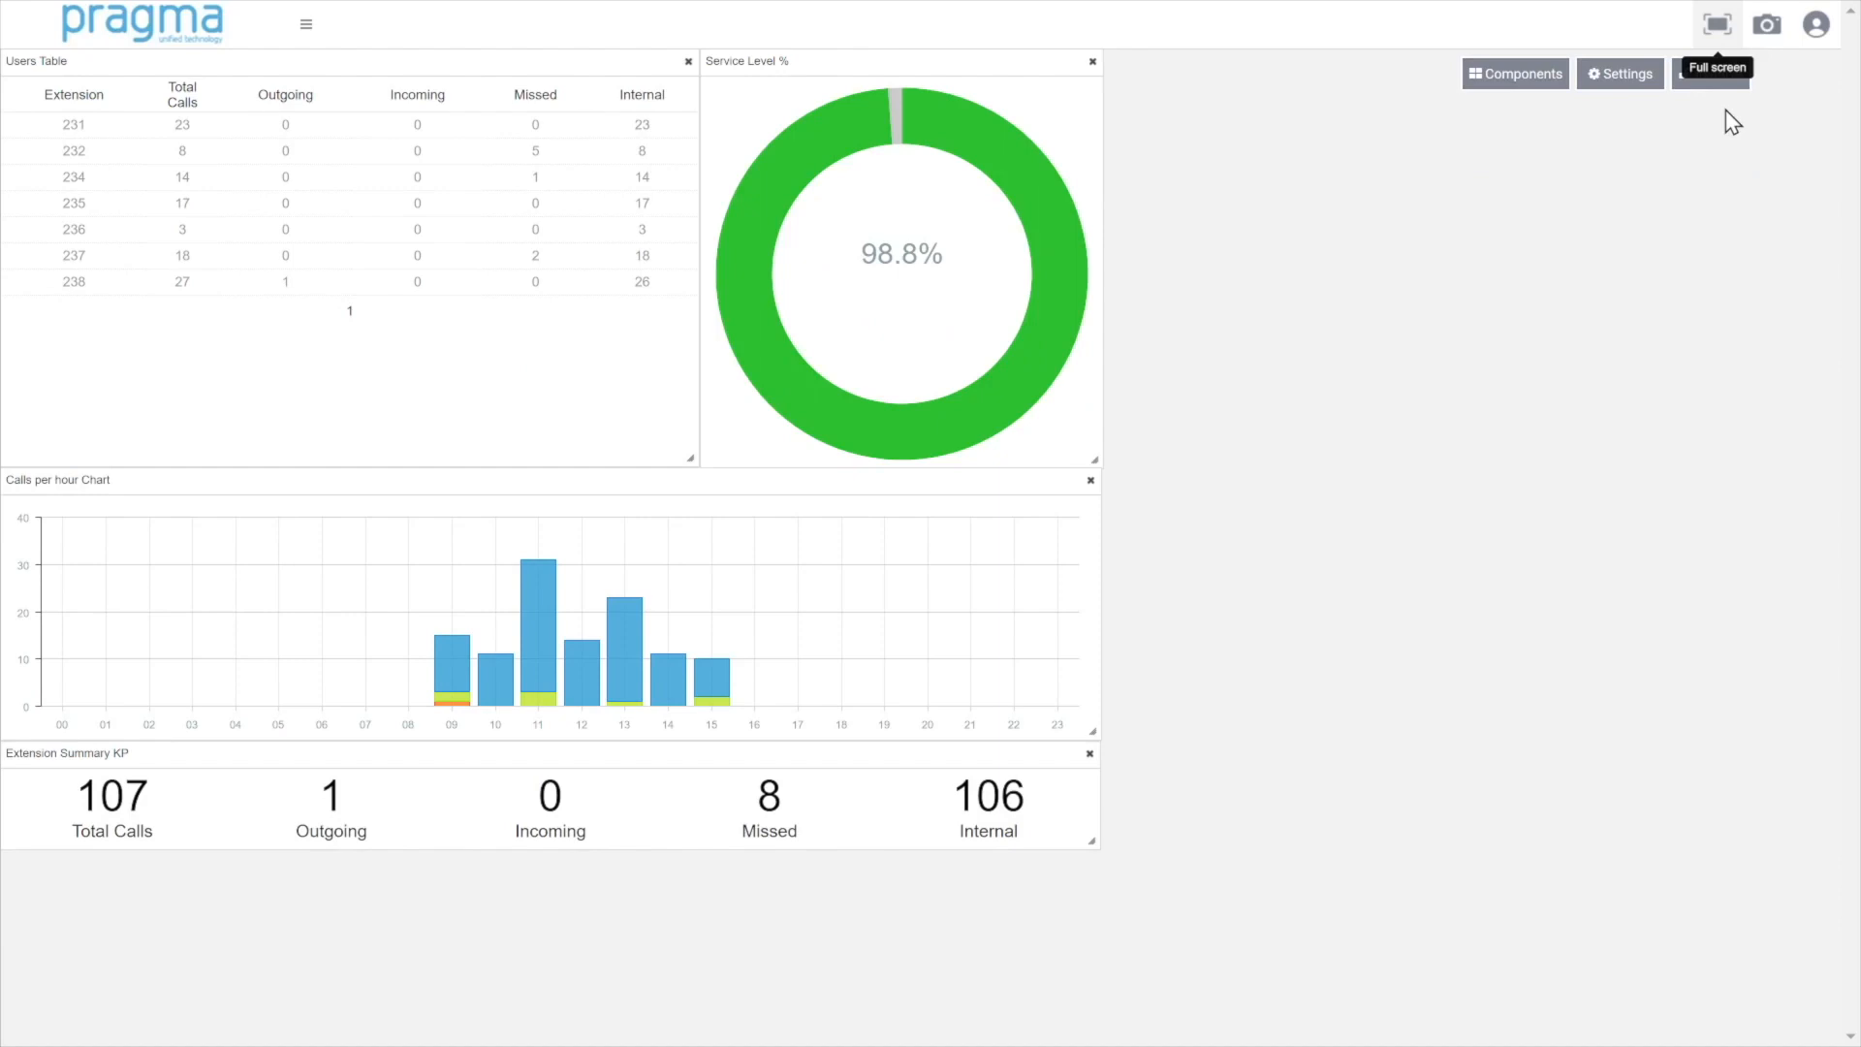
pyautogui.click(1716, 25)
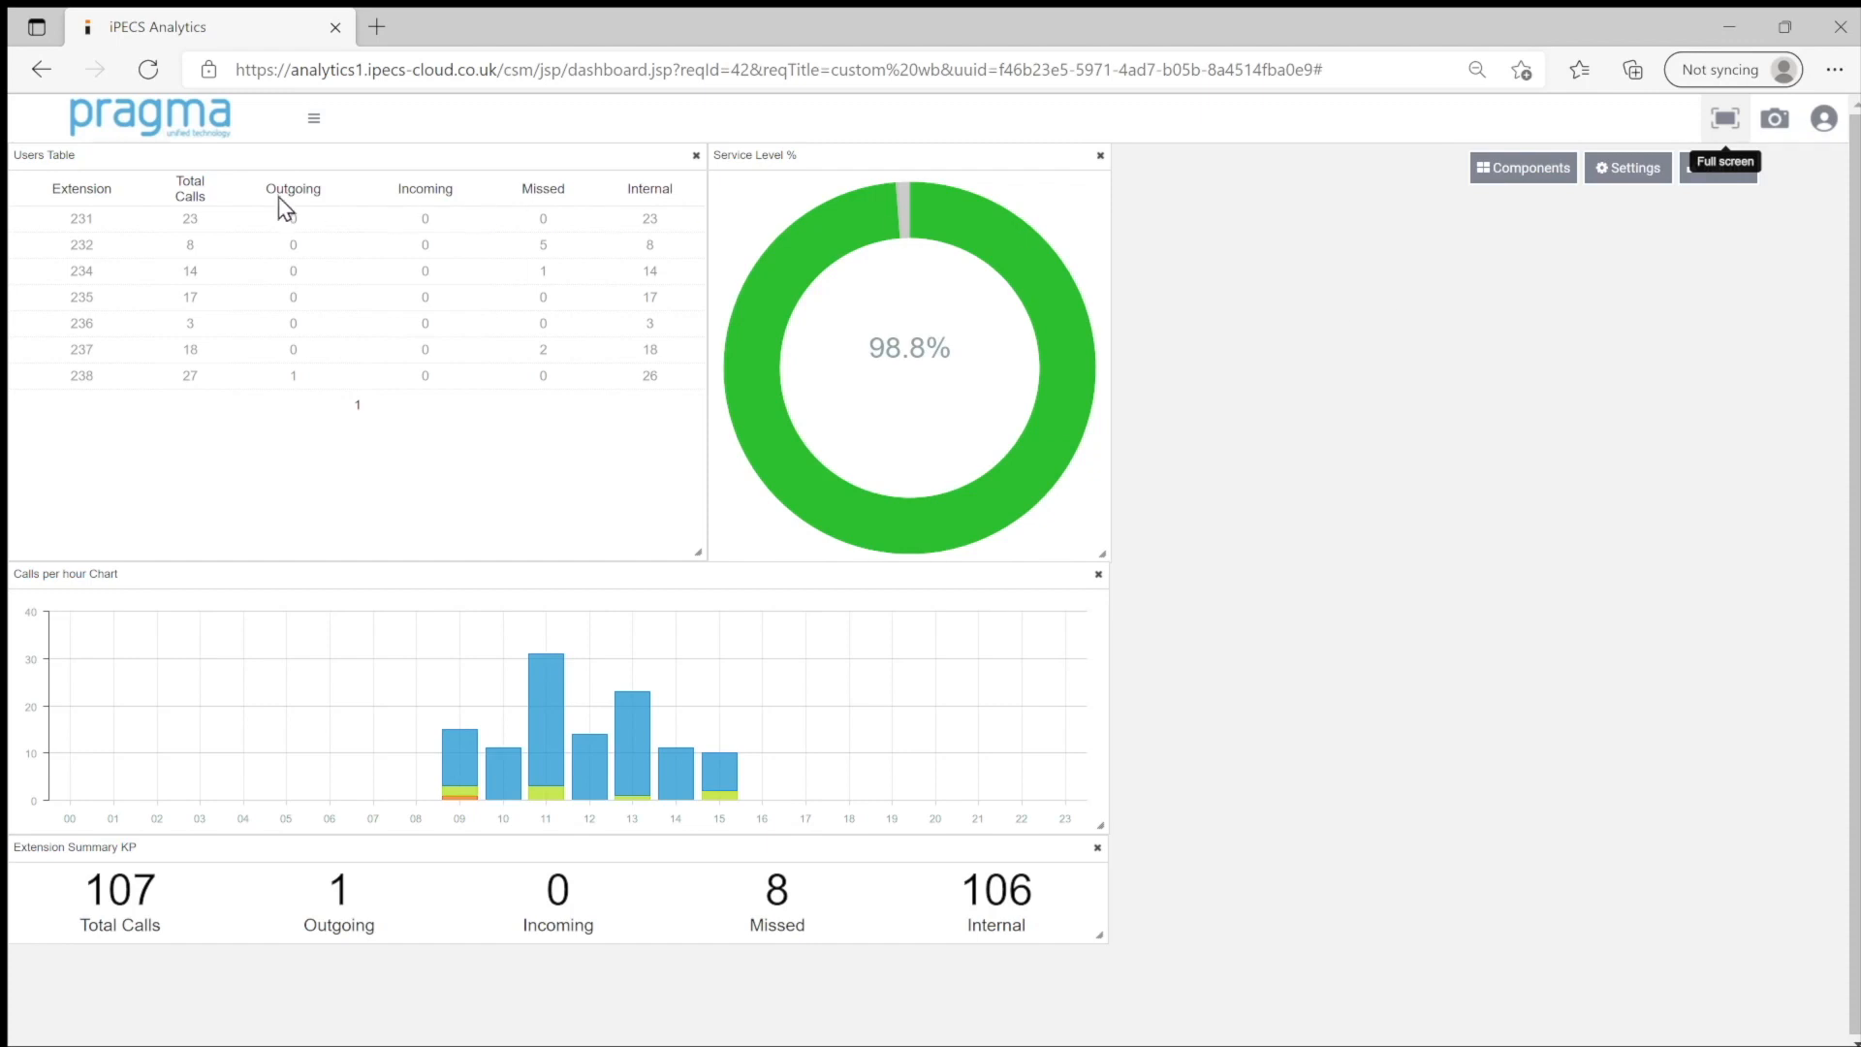
# Bring back the side menu and open the Environment Setting page.
pyautogui.click(314, 118)
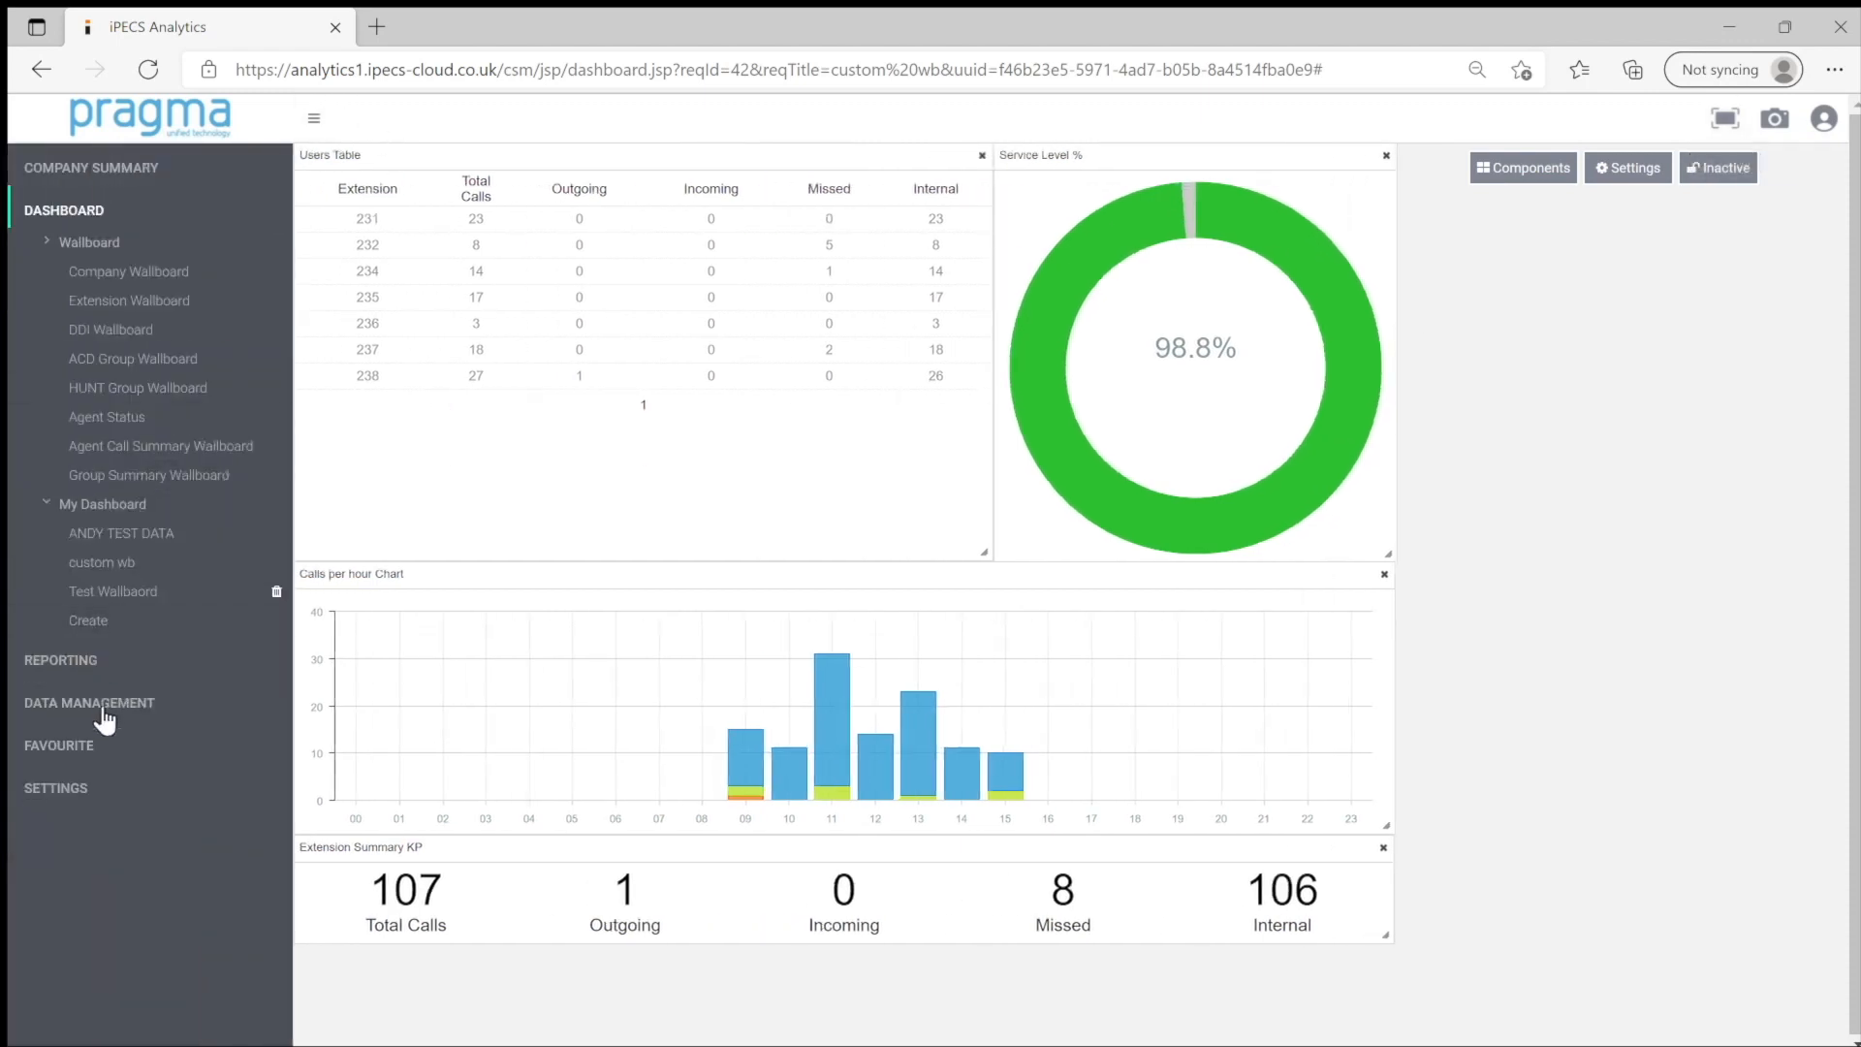
pyautogui.click(60, 789)
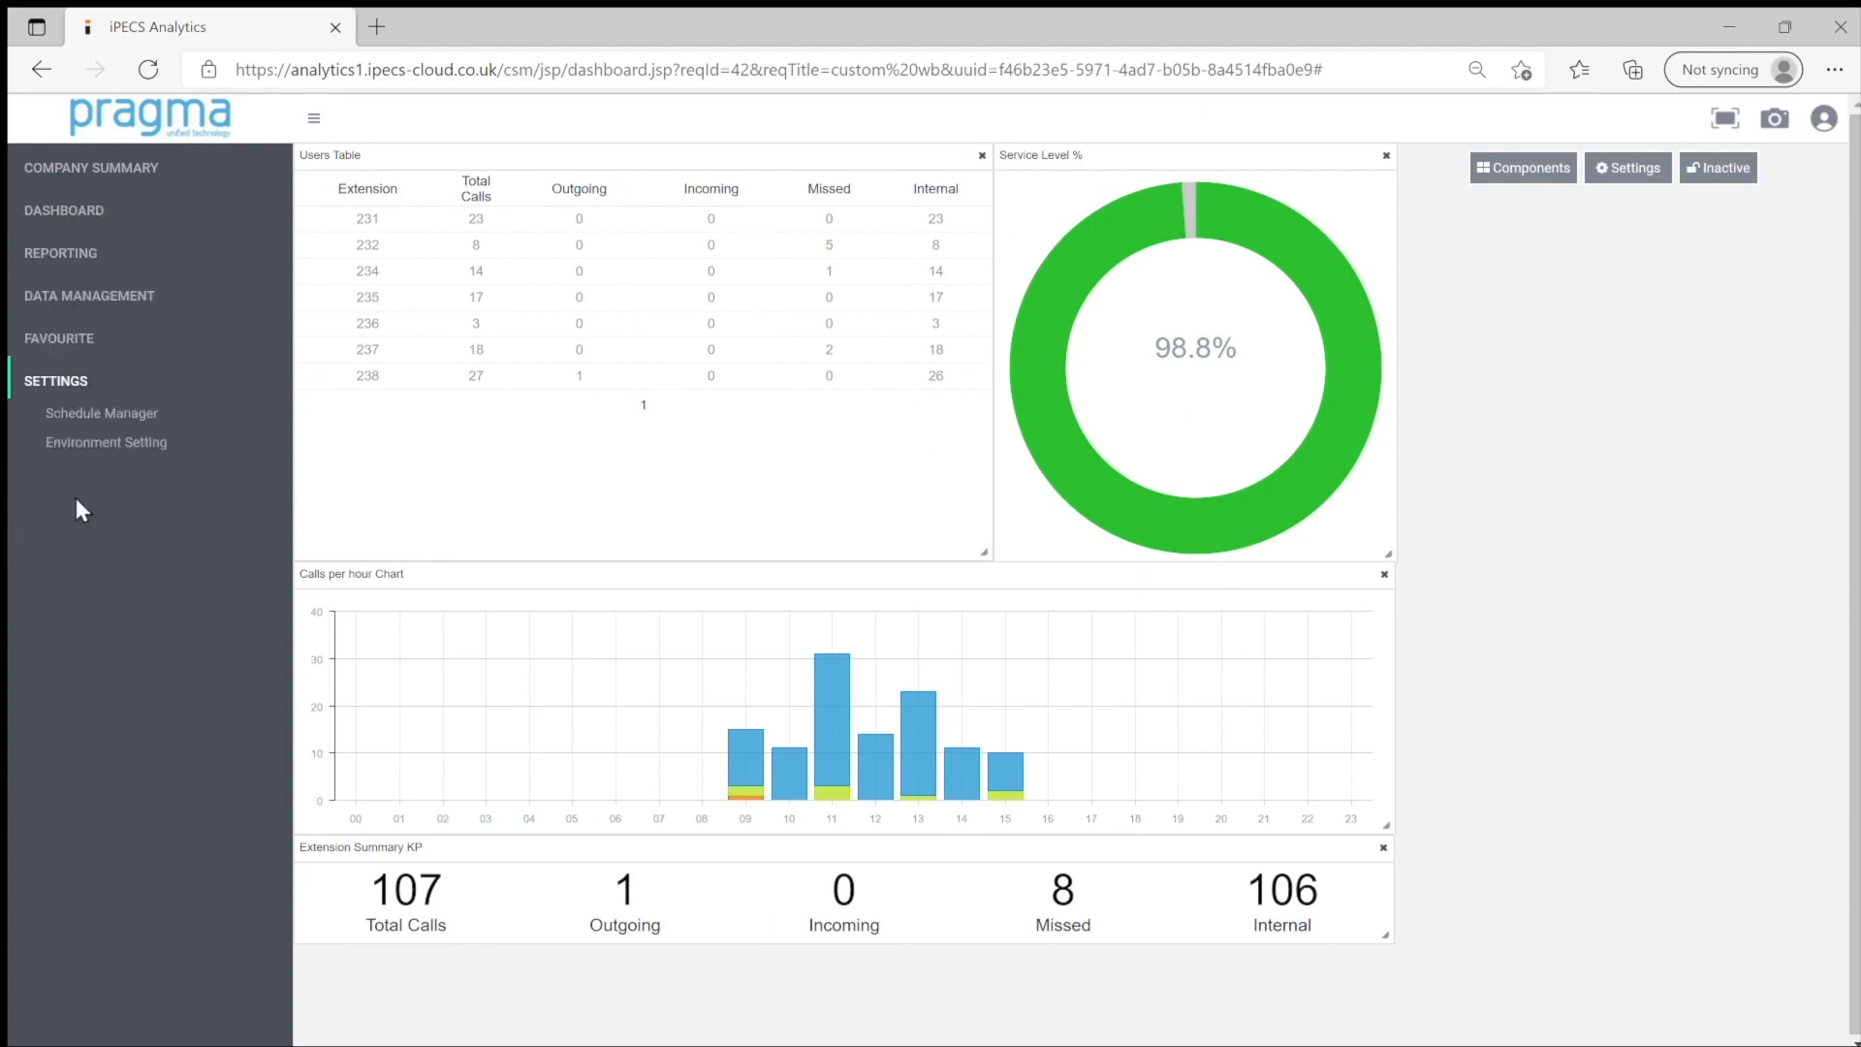
pyautogui.click(89, 445)
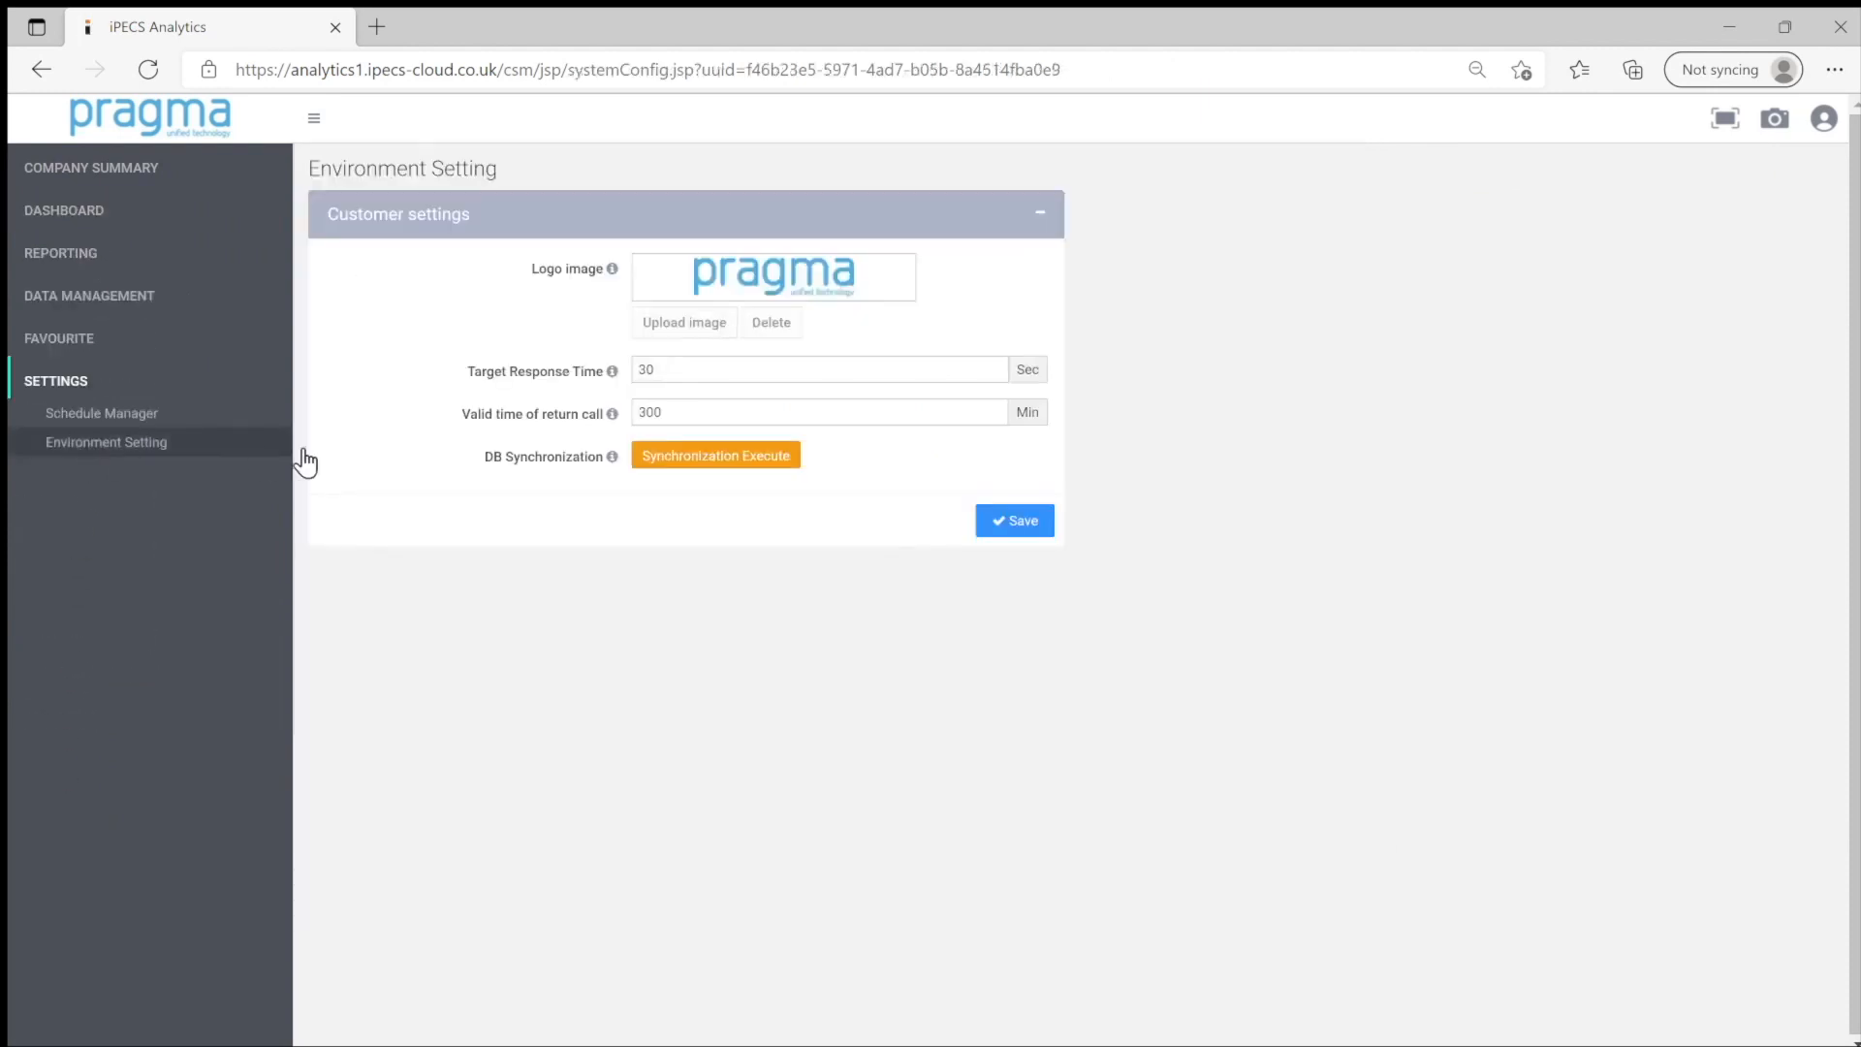